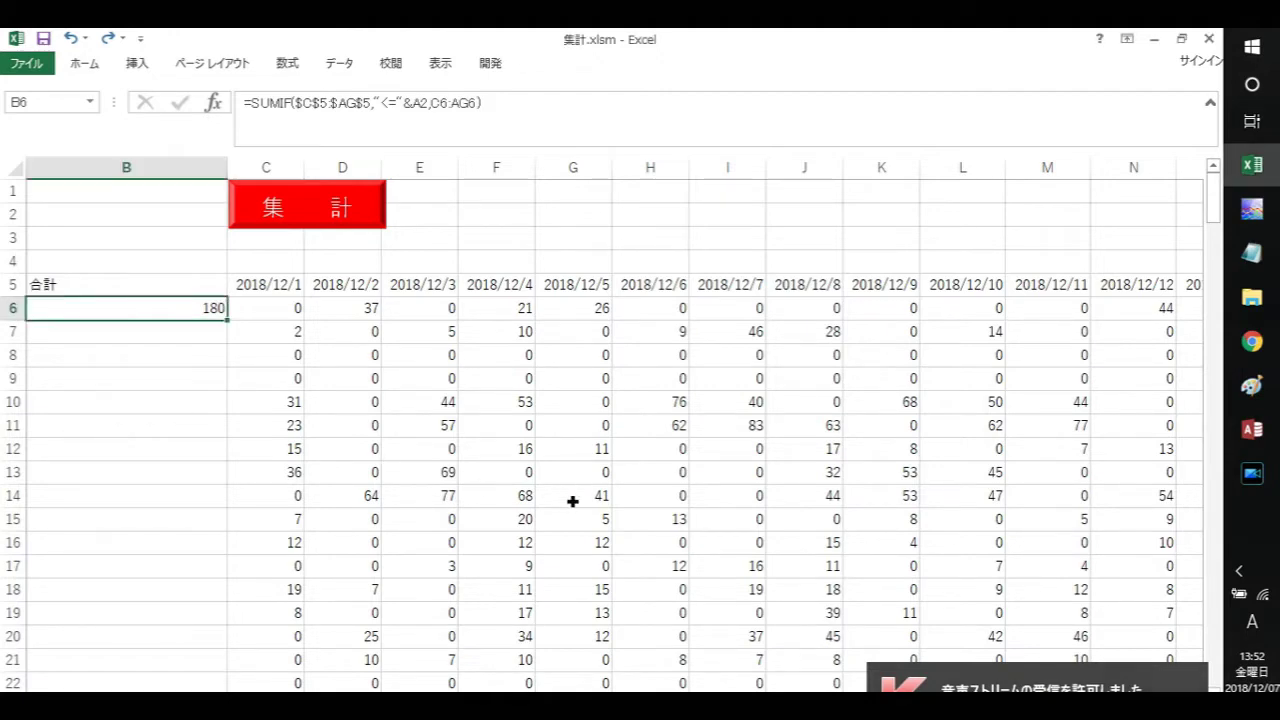
# Step: Set the cutoff date in A2 to 12/7 and check the B6 total against the daily values in C6:I6
pyautogui.click(572, 501)
pyautogui.hscroll(-1, 572, 501)
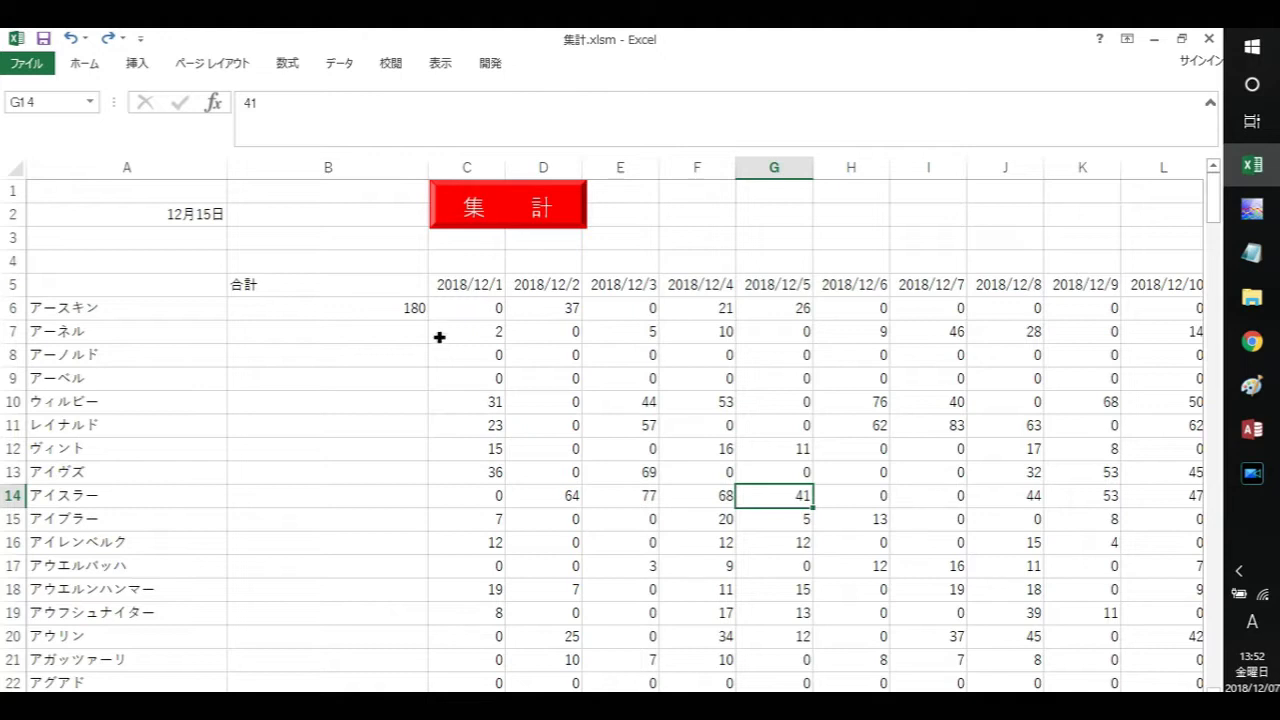
pyautogui.click(390, 313)
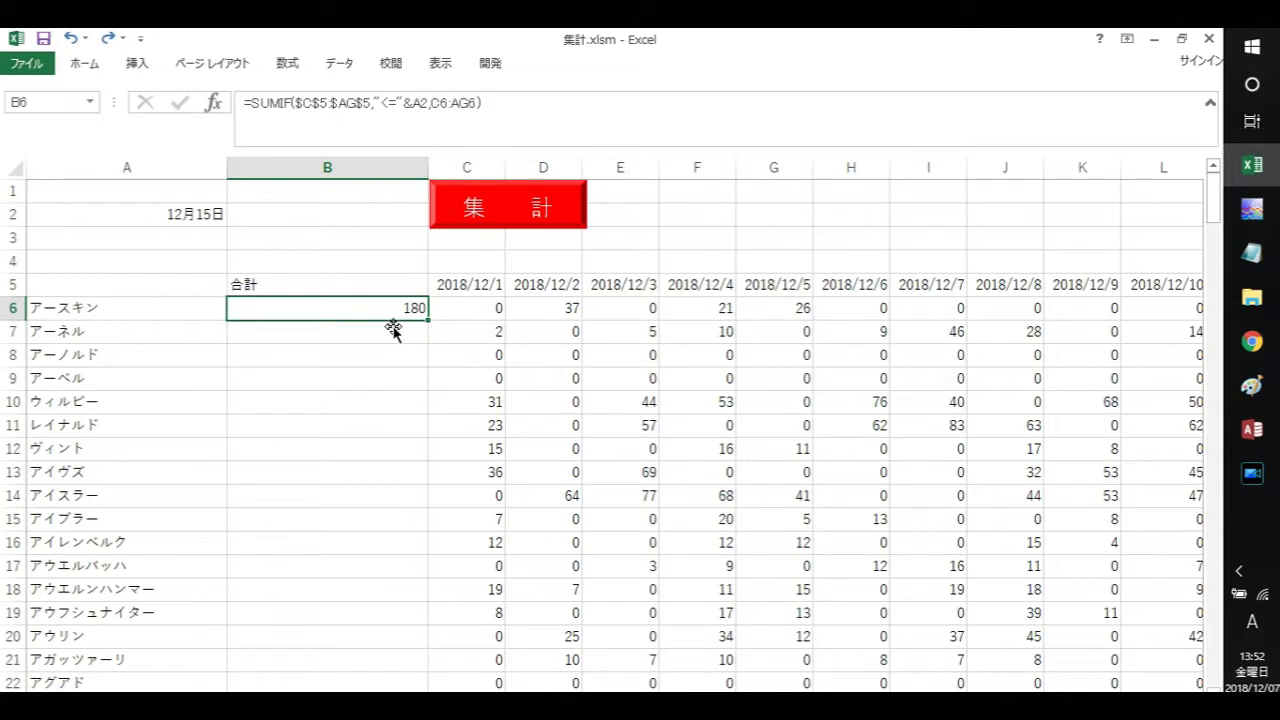
pyautogui.click(206, 214)
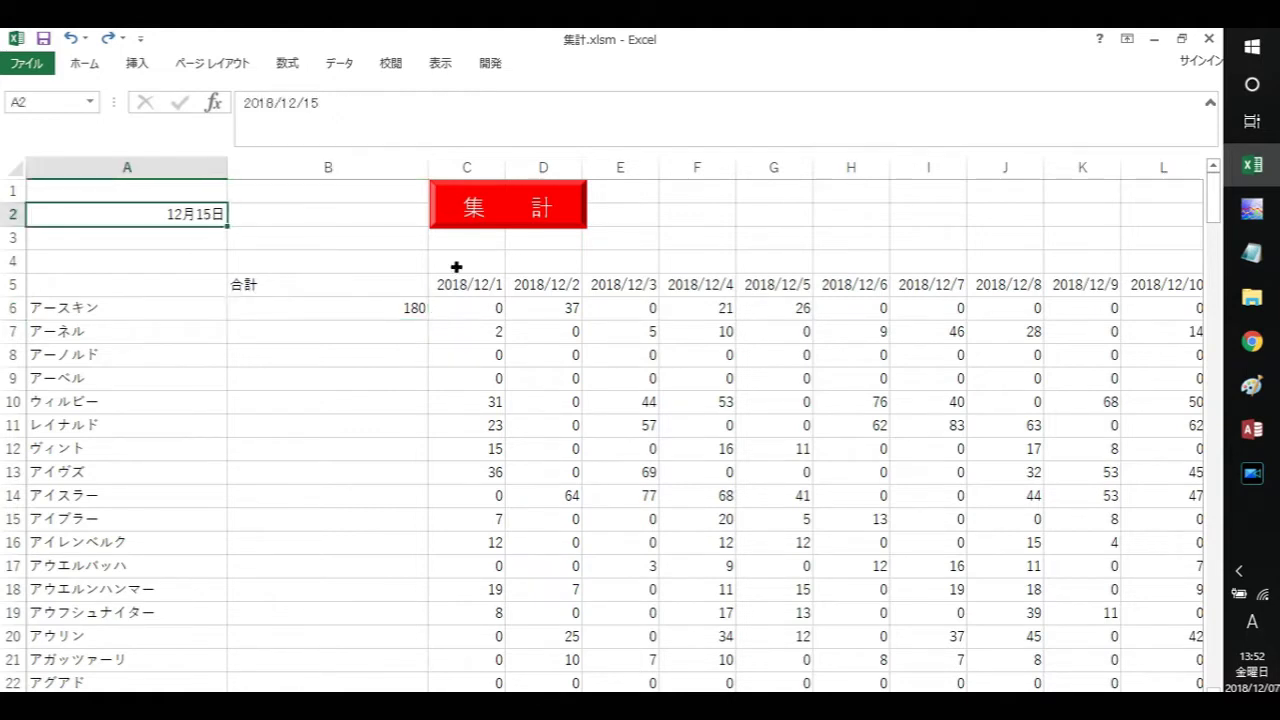
pyautogui.write('12/7')
pyautogui.press('Return')
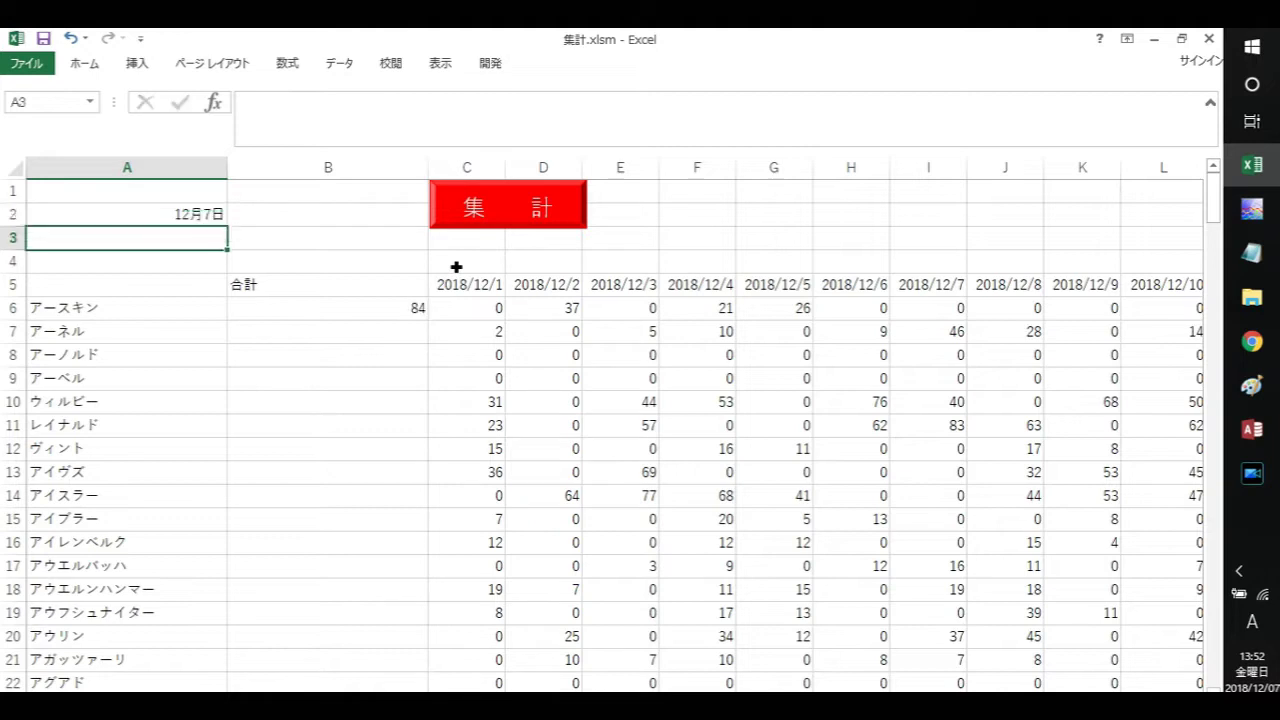
pyautogui.moveTo(462, 312); pyautogui.dragTo(931, 330)
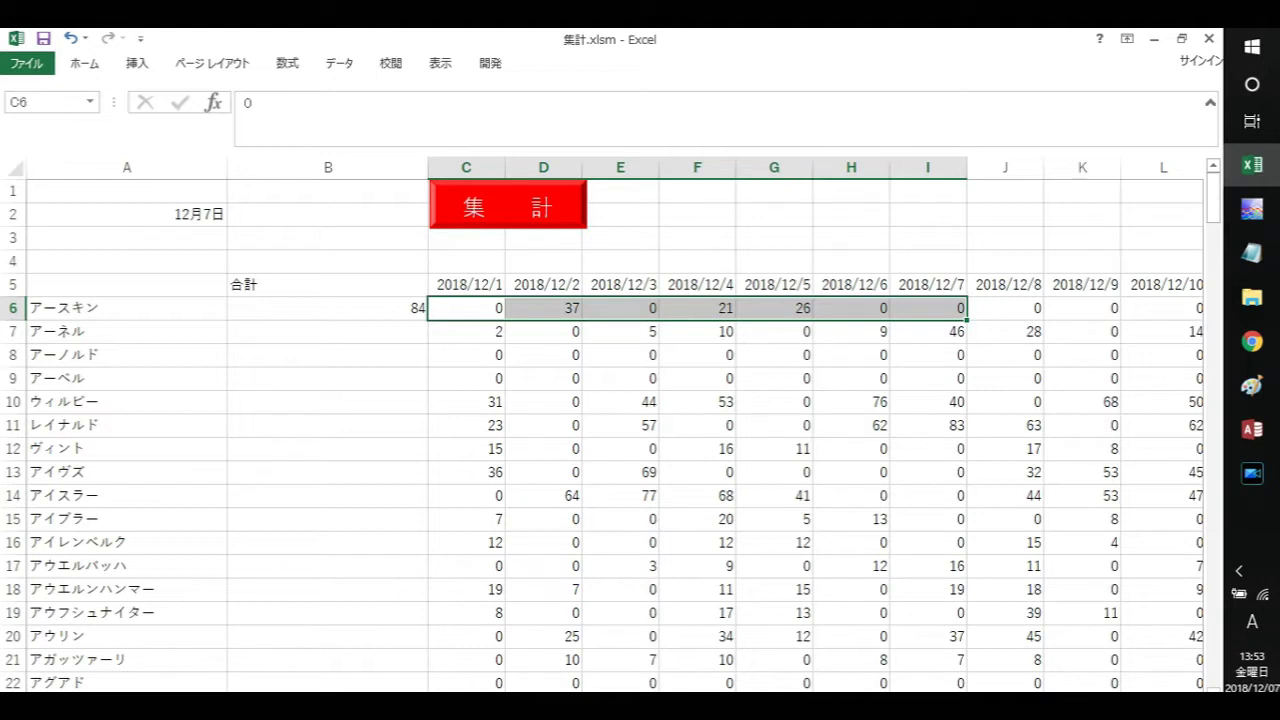
pyautogui.click(401, 318)
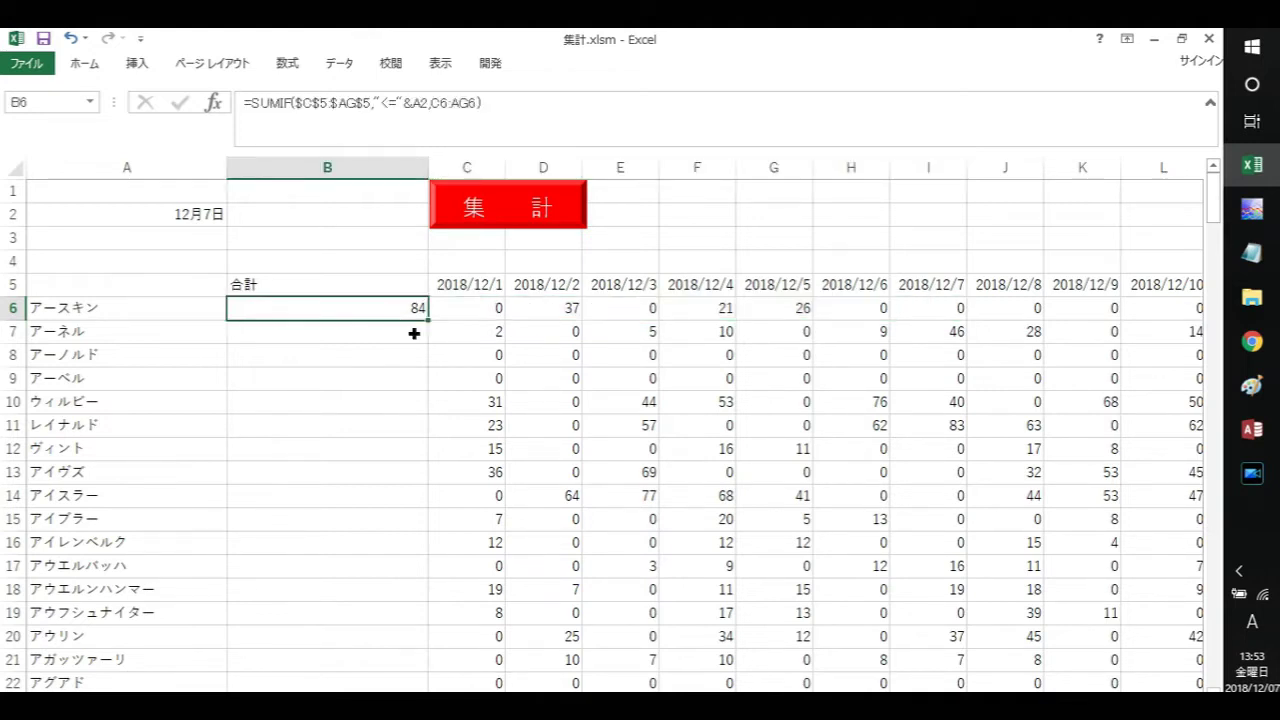
# Step: Set the cutoff date in A2 to 12/24
pyautogui.click(203, 220)
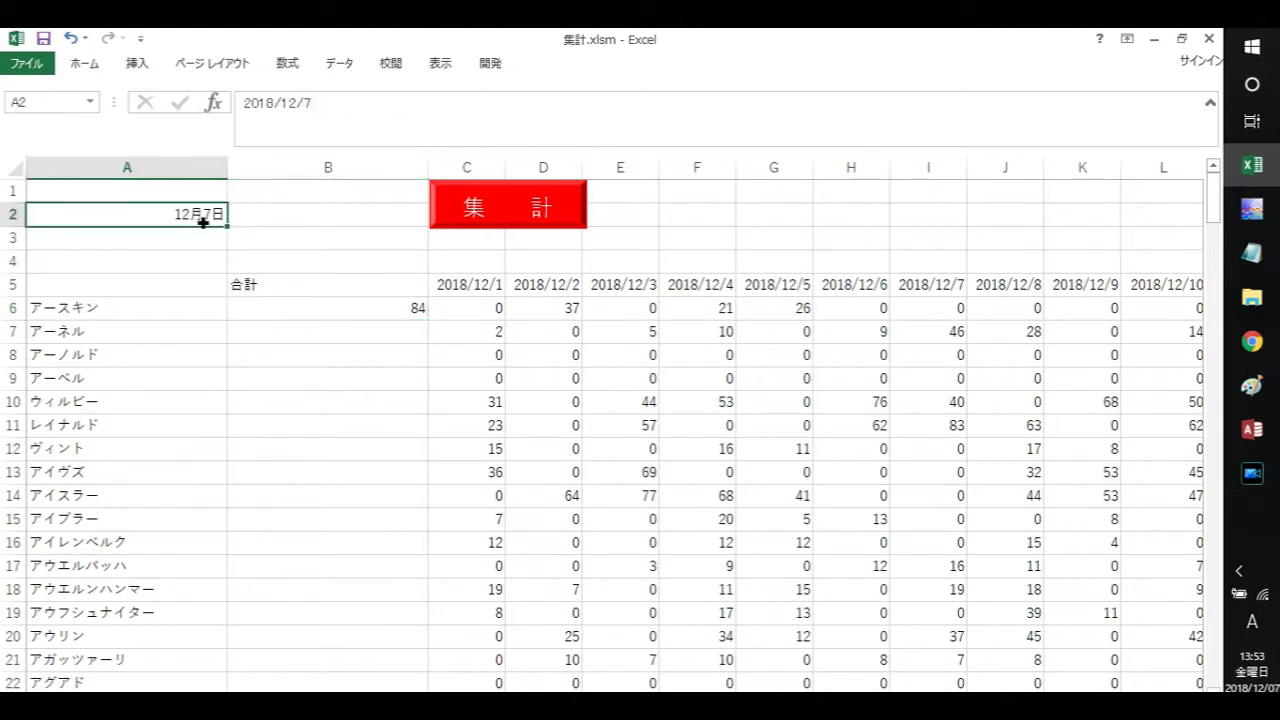
pyautogui.write('12')
pyautogui.write('/')
pyautogui.write('2')
pyautogui.write('4')
pyautogui.press('Return')
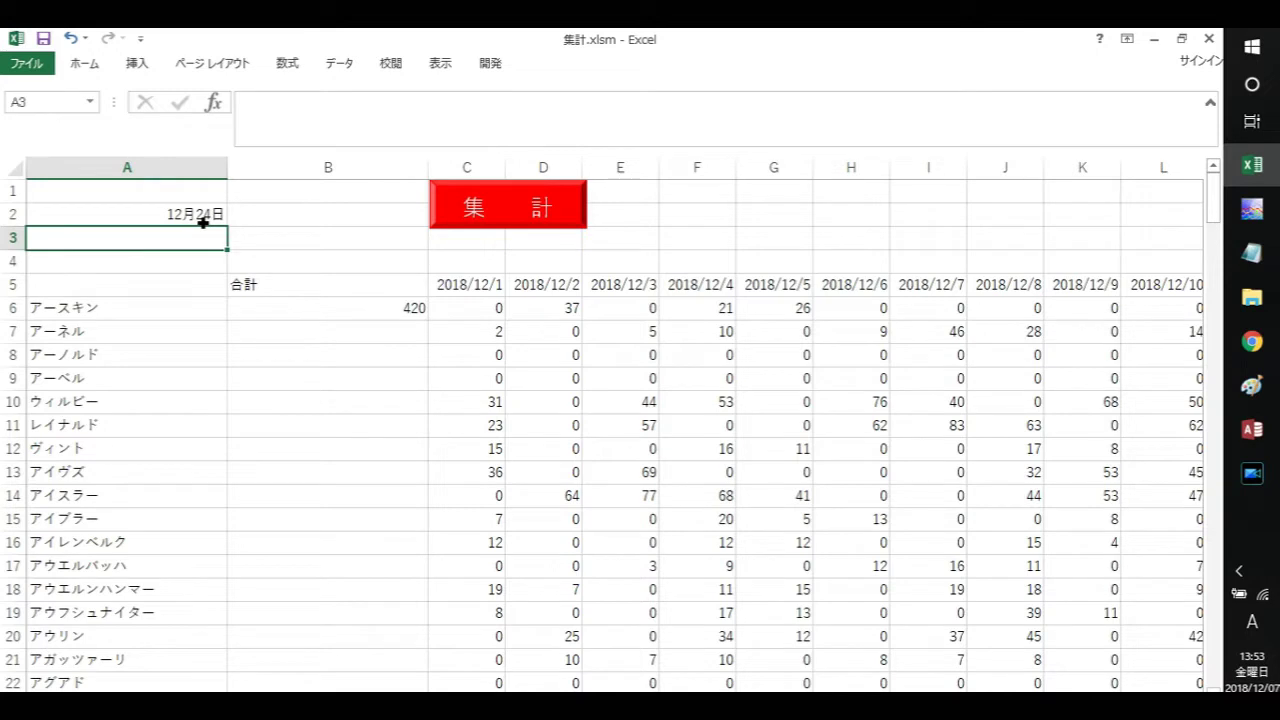
# Step: Delete the existing formula from the total cell B6
pyautogui.click(337, 316)
pyautogui.press('BackSpace')
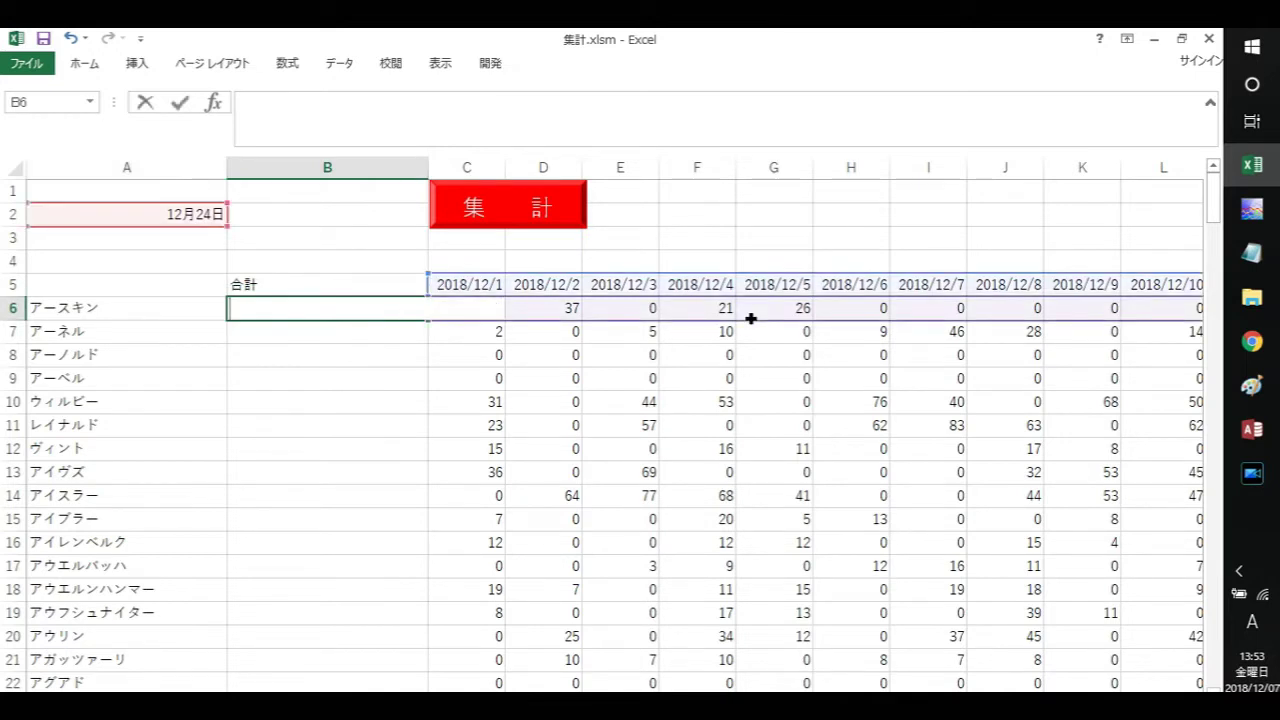
pyautogui.press('Return')
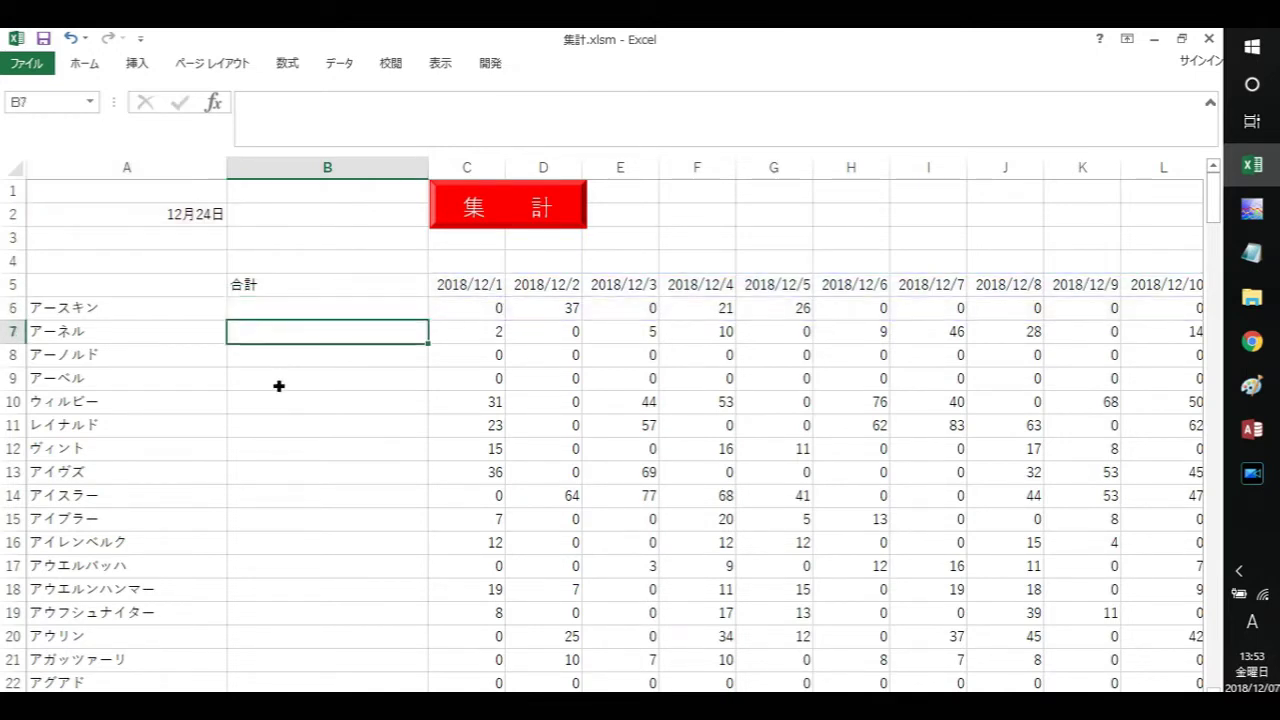
# Step: Begin a SUMIF formula in B6 with the date header row as the absolute range $C$5:$AG$5
pyautogui.click(355, 311)
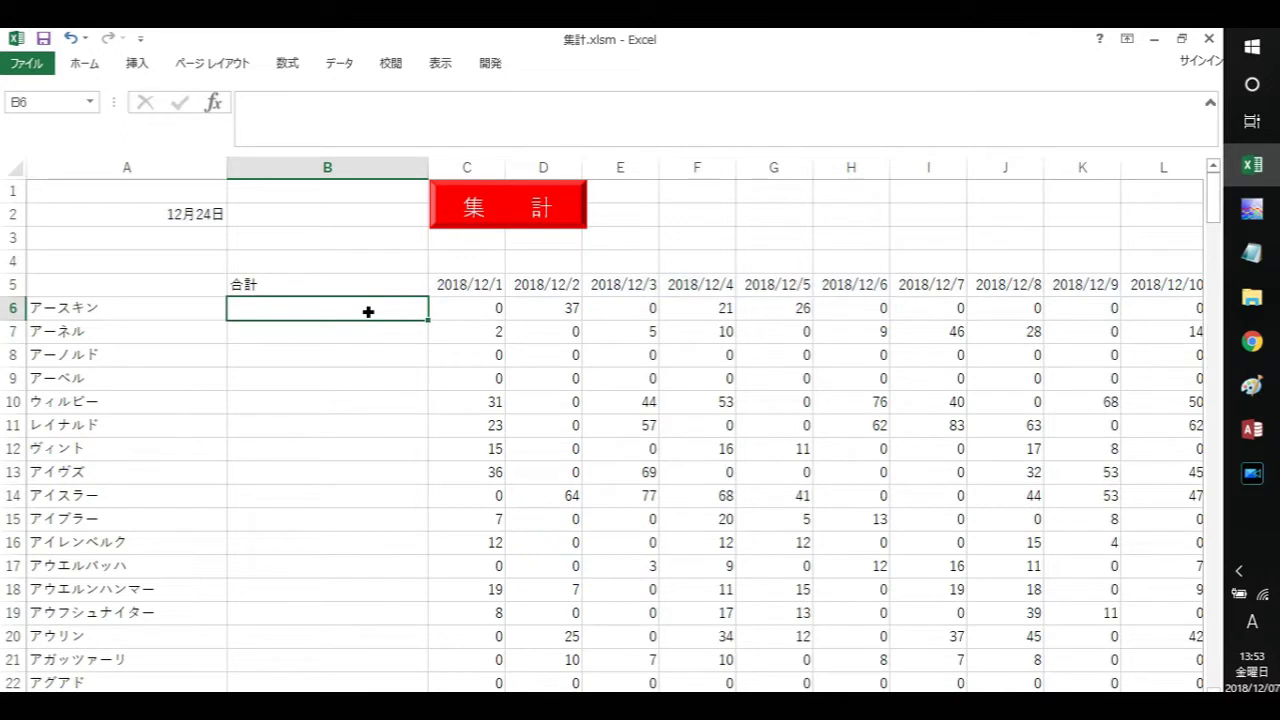
pyautogui.write('=')
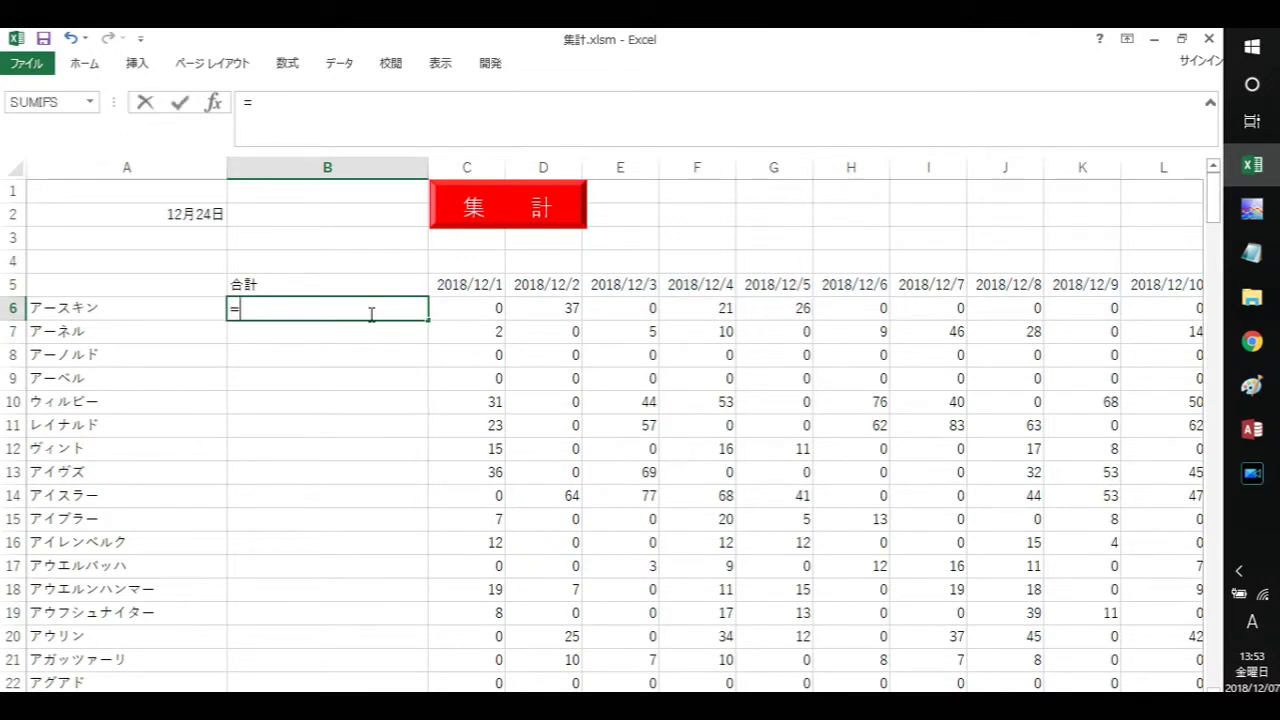
pyautogui.write('sumif(')
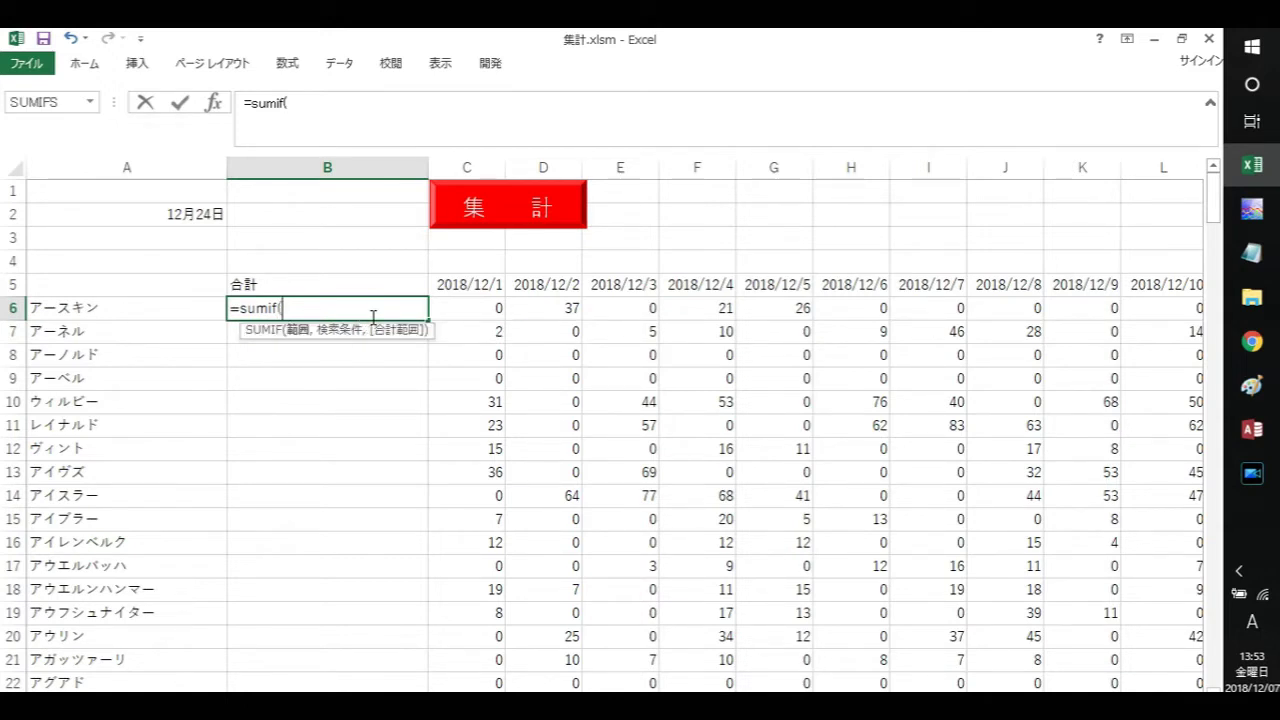
pyautogui.click(453, 289)
pyautogui.moveTo(453, 289); pyautogui.dragTo(1022, 298)
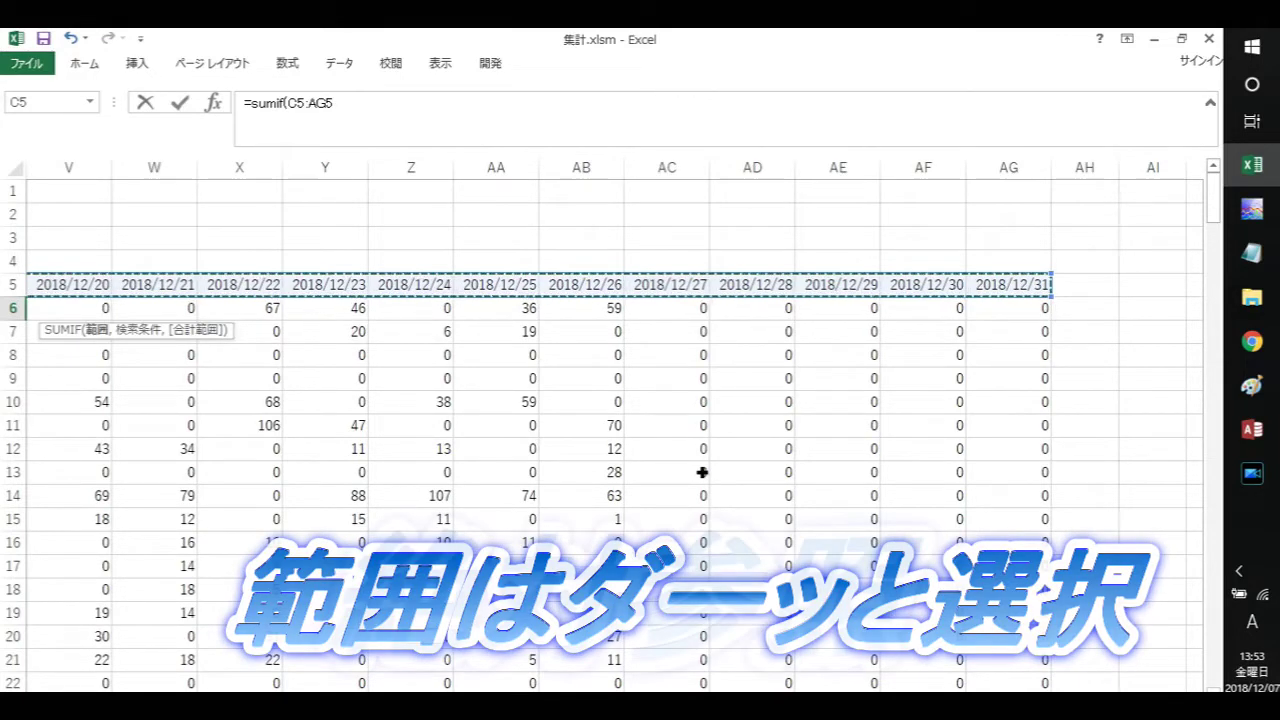
pyautogui.press('F4')
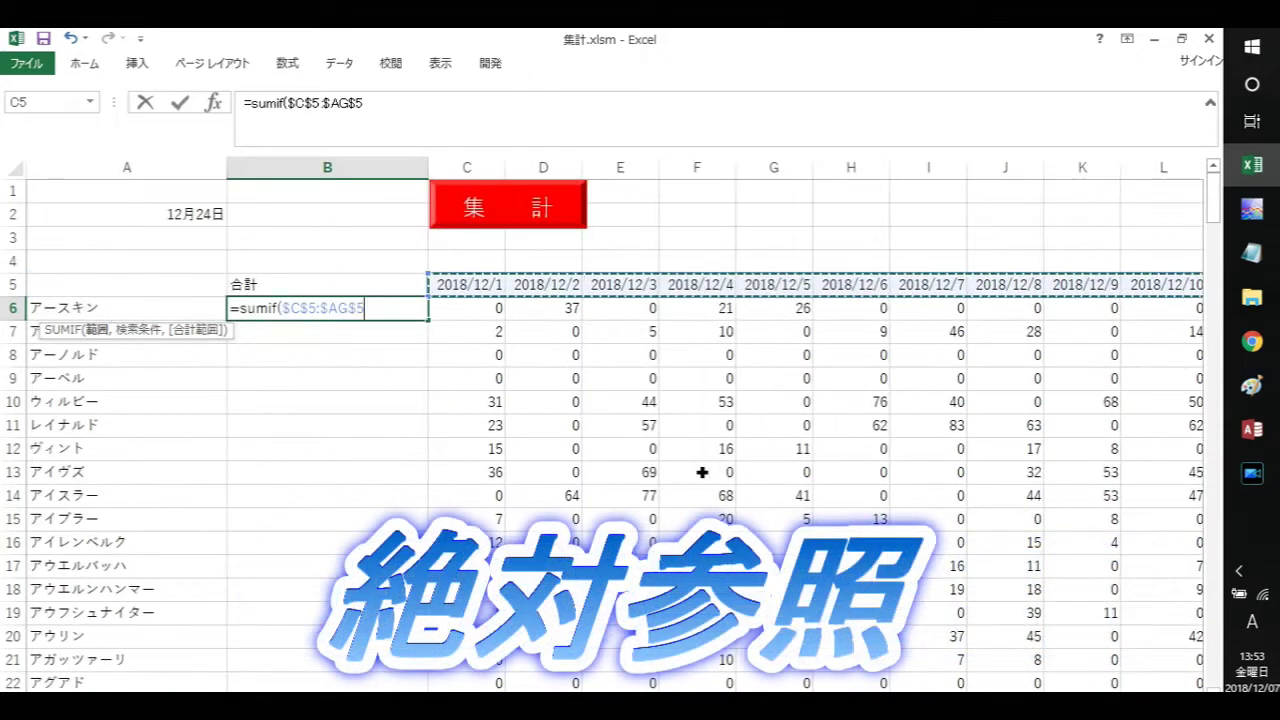
# Step: Add the criterion "<="&$A$2 to the SUMIF formula, with the date cell as an absolute reference
pyautogui.write(',"')
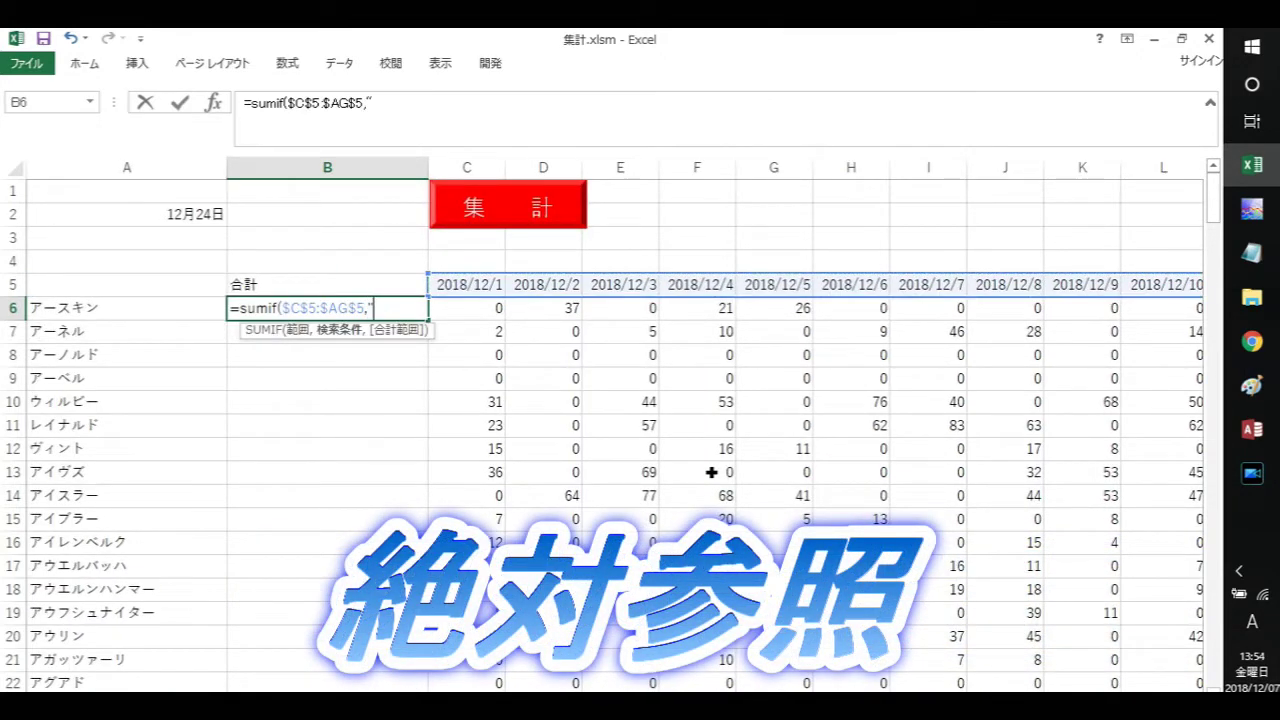
pyautogui.write('<=')
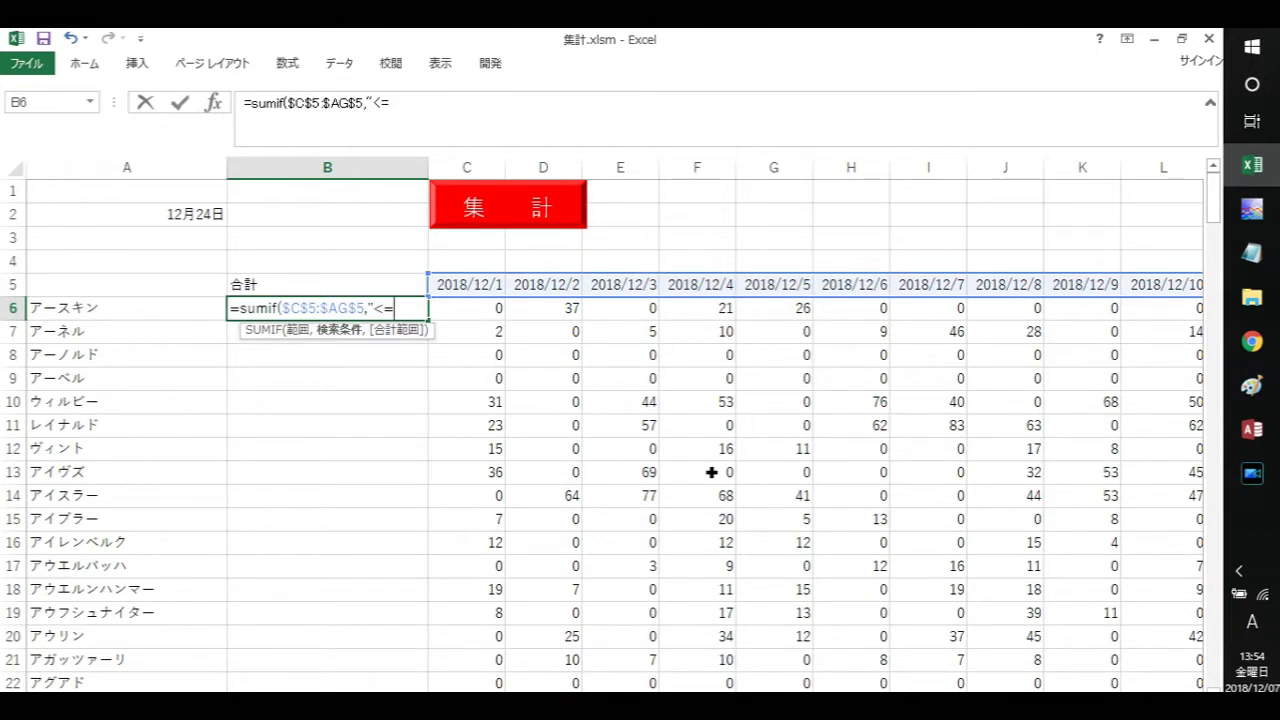
pyautogui.write('"')
pyautogui.write('&')
pyautogui.click(196, 214)
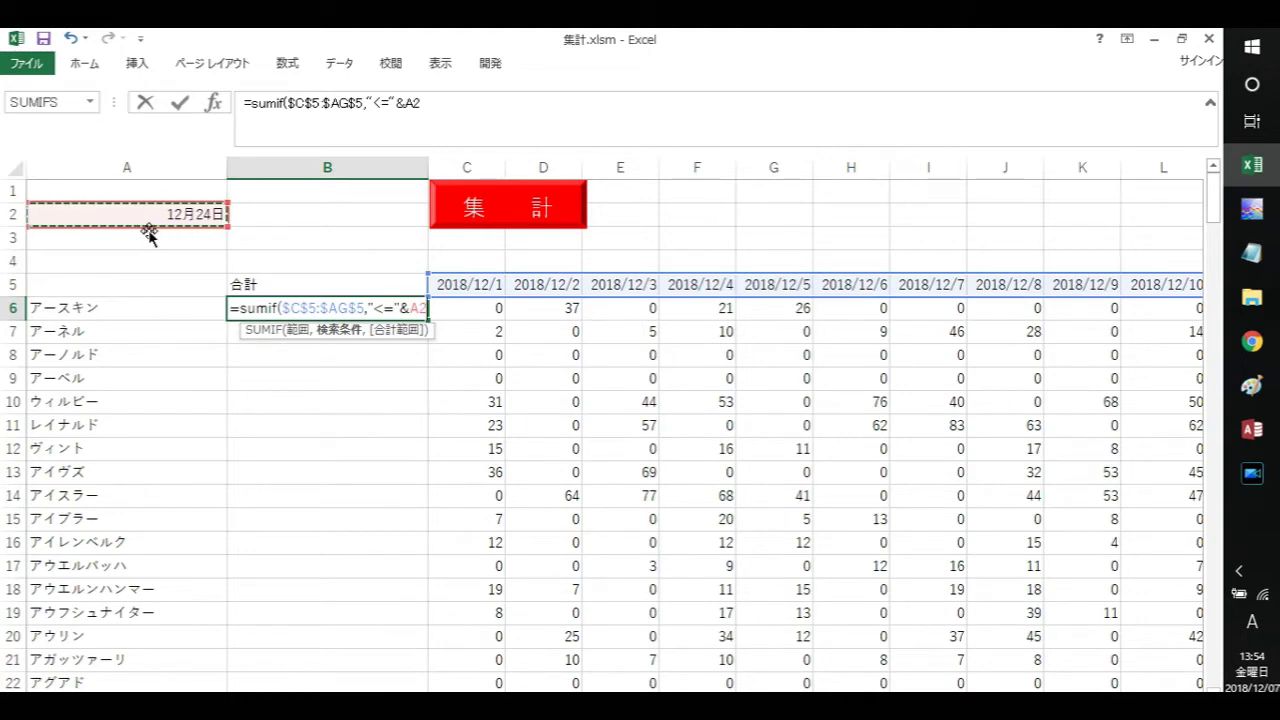
pyautogui.press('F4')
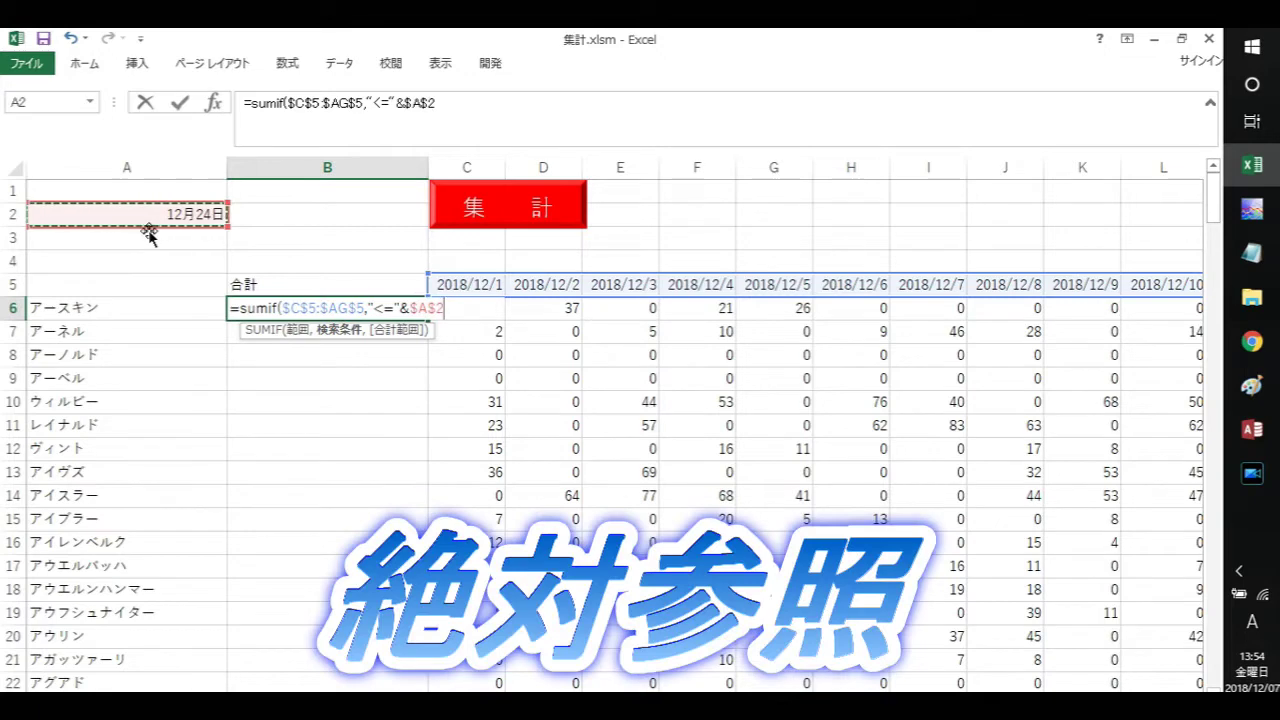
# Step: Complete the B6 SUMIF formula with the relative sum range C6:AG6
pyautogui.write(',')
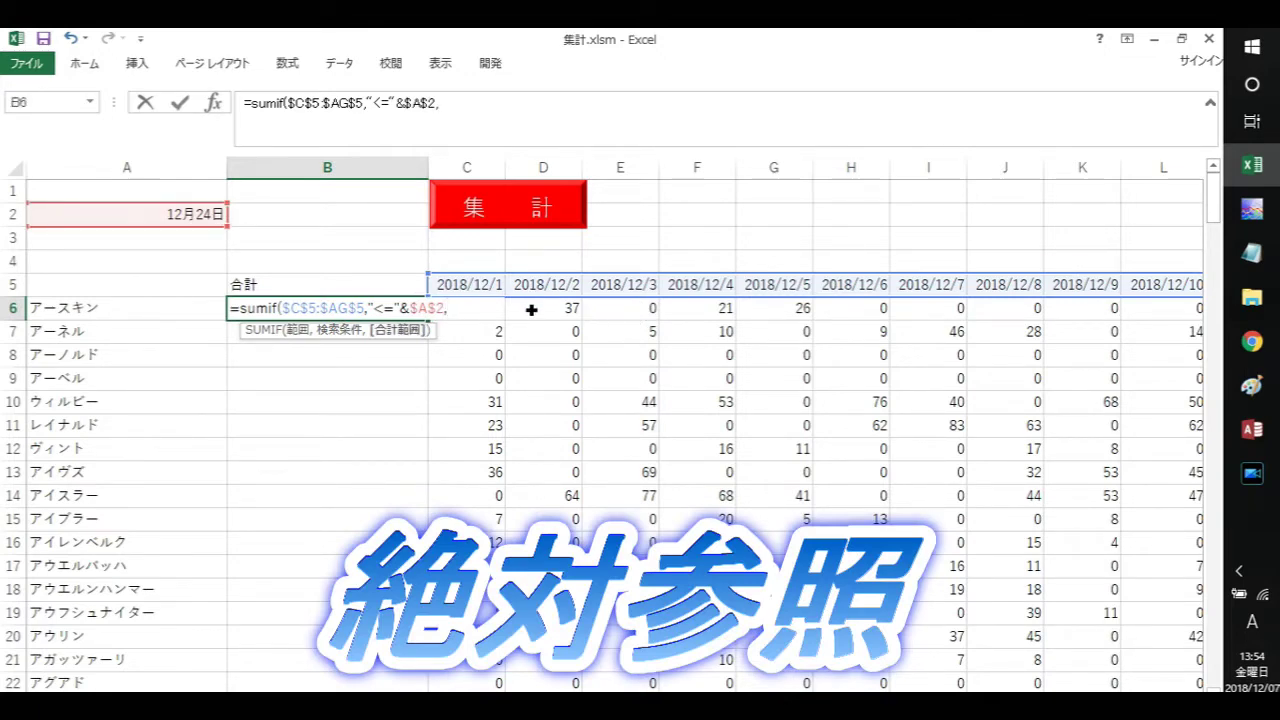
pyautogui.moveTo(531, 315); pyautogui.dragTo(1037, 323)
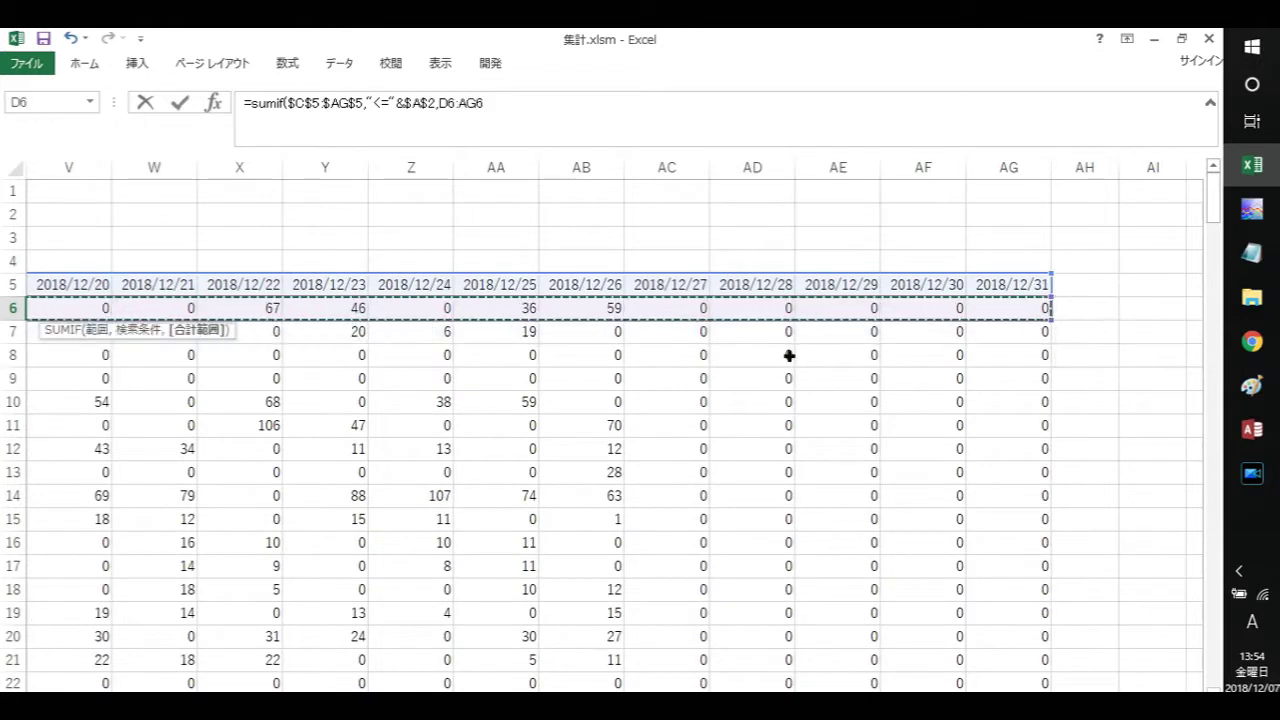
pyautogui.click(450, 106)
pyautogui.press('BackSpace')
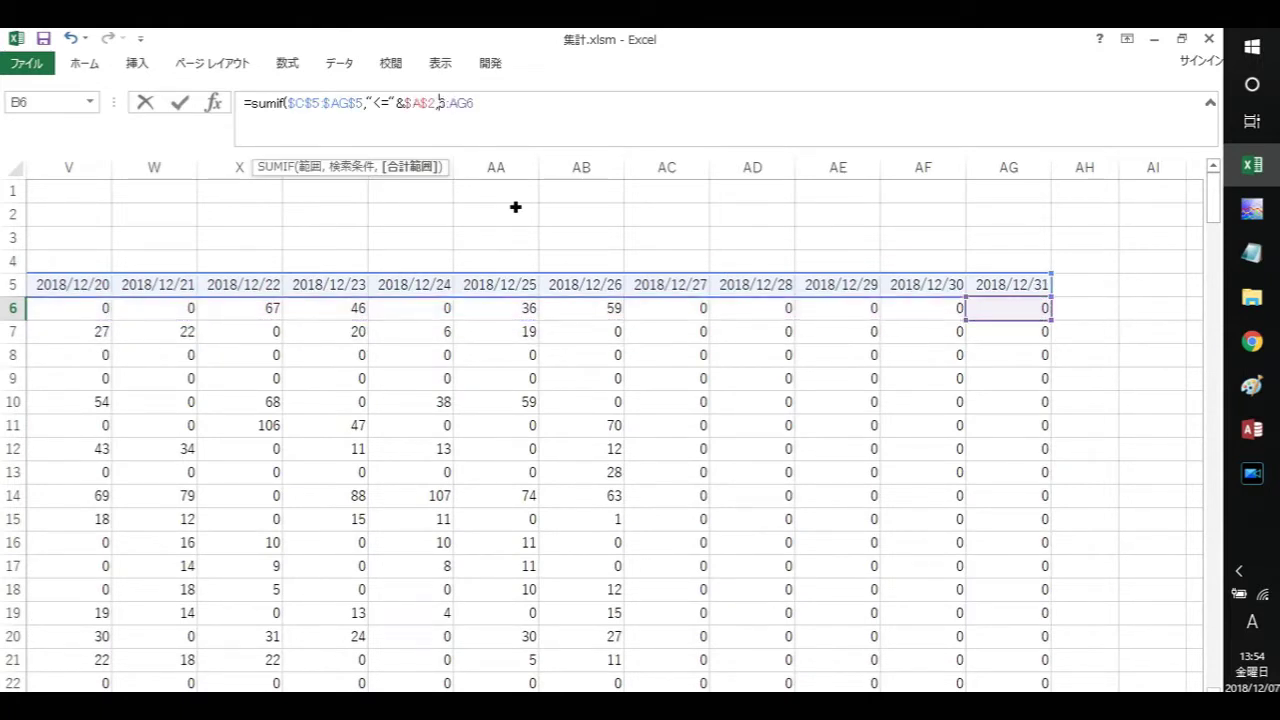
pyautogui.write('C')
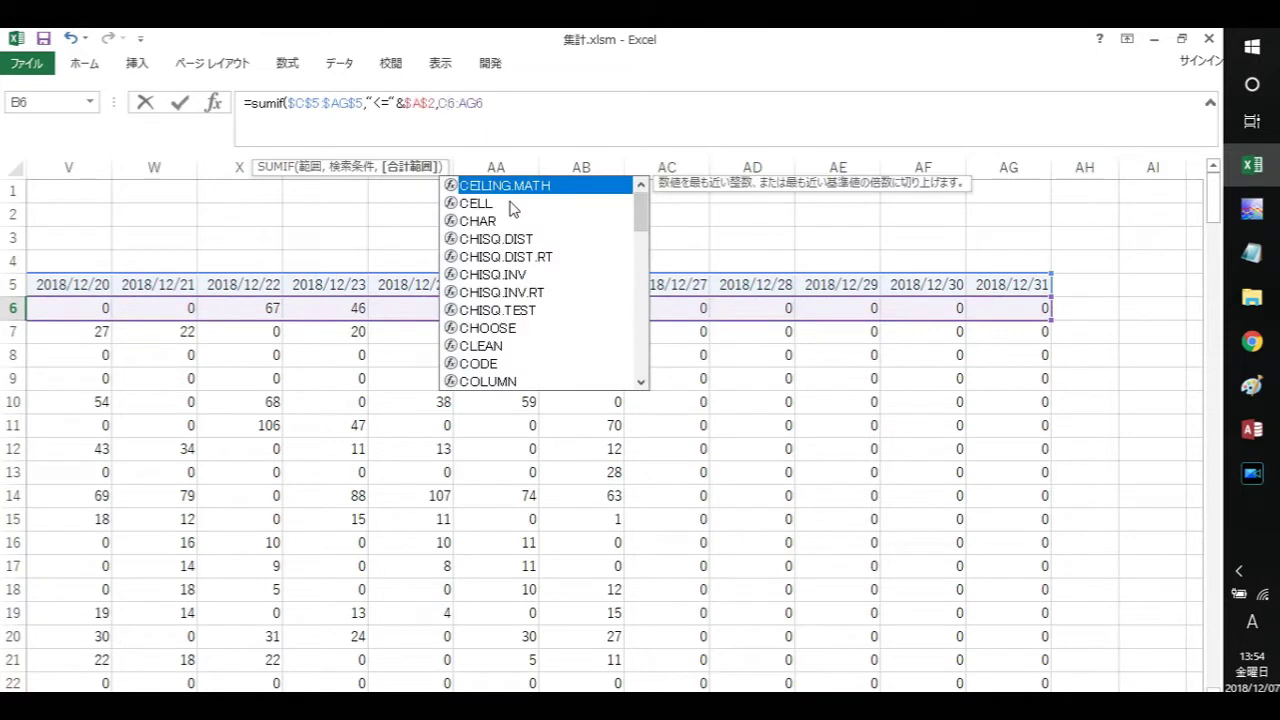
pyautogui.click(505, 115)
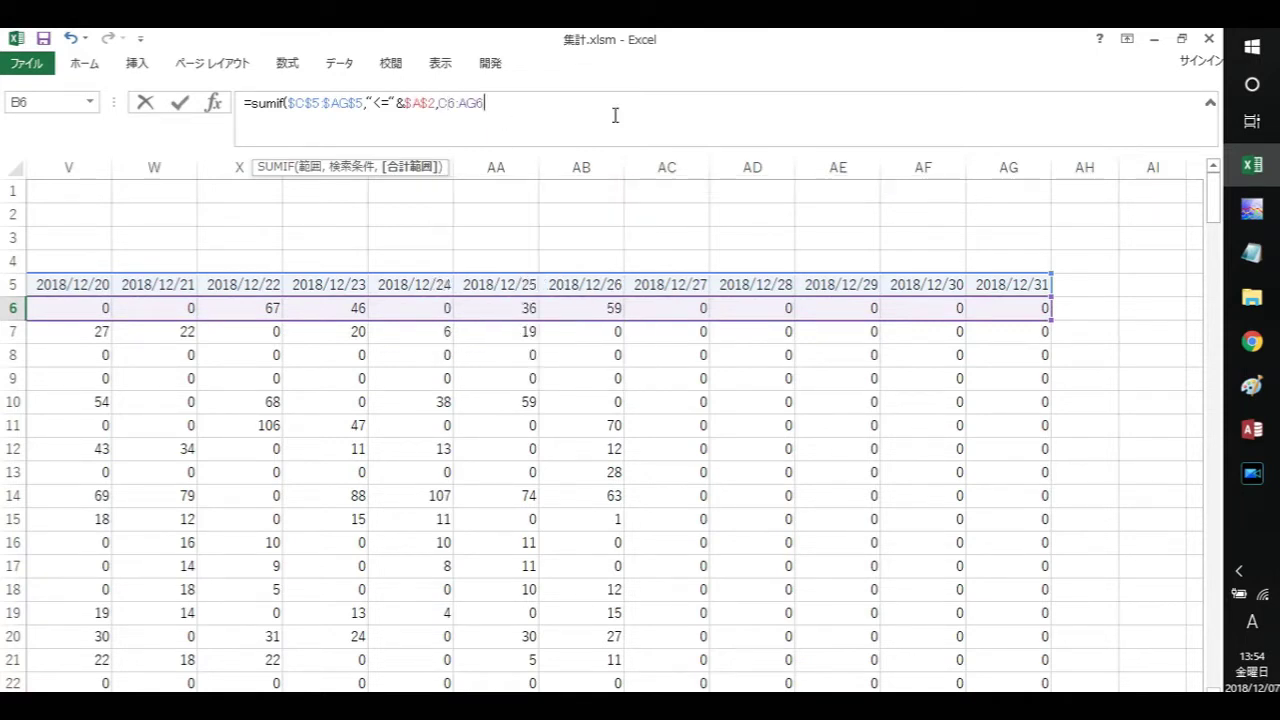
pyautogui.press('Return')
pyautogui.press('Return')
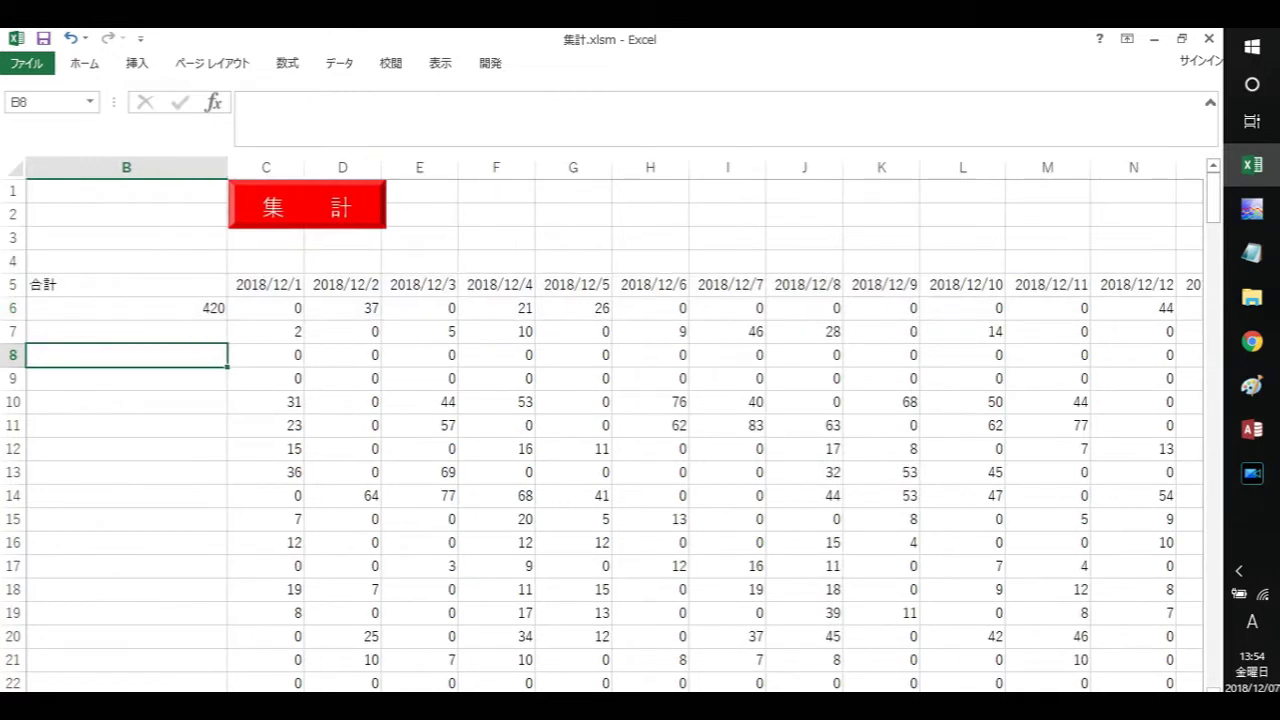
# Step: Review the finished formula in B6 and set the cutoff date in A2 to 12/7
pyautogui.hscroll(-1, 400, 450)
pyautogui.click(353, 310)
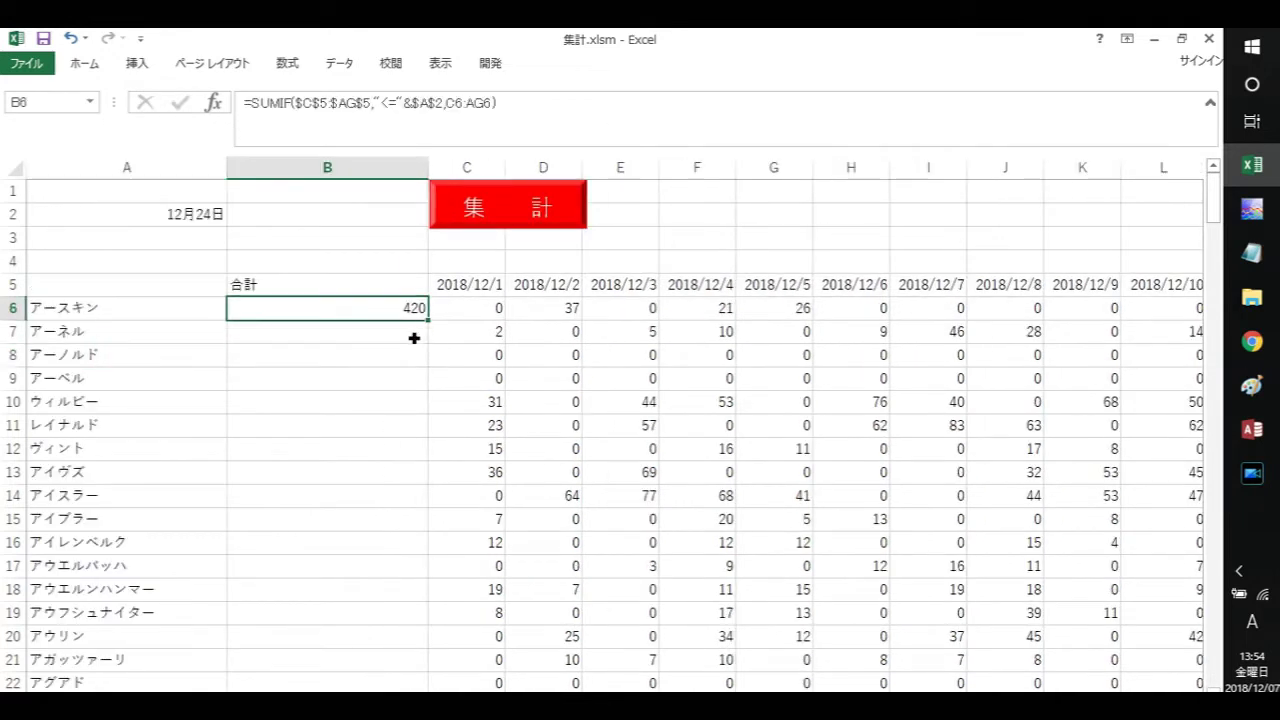
pyautogui.click(160, 223)
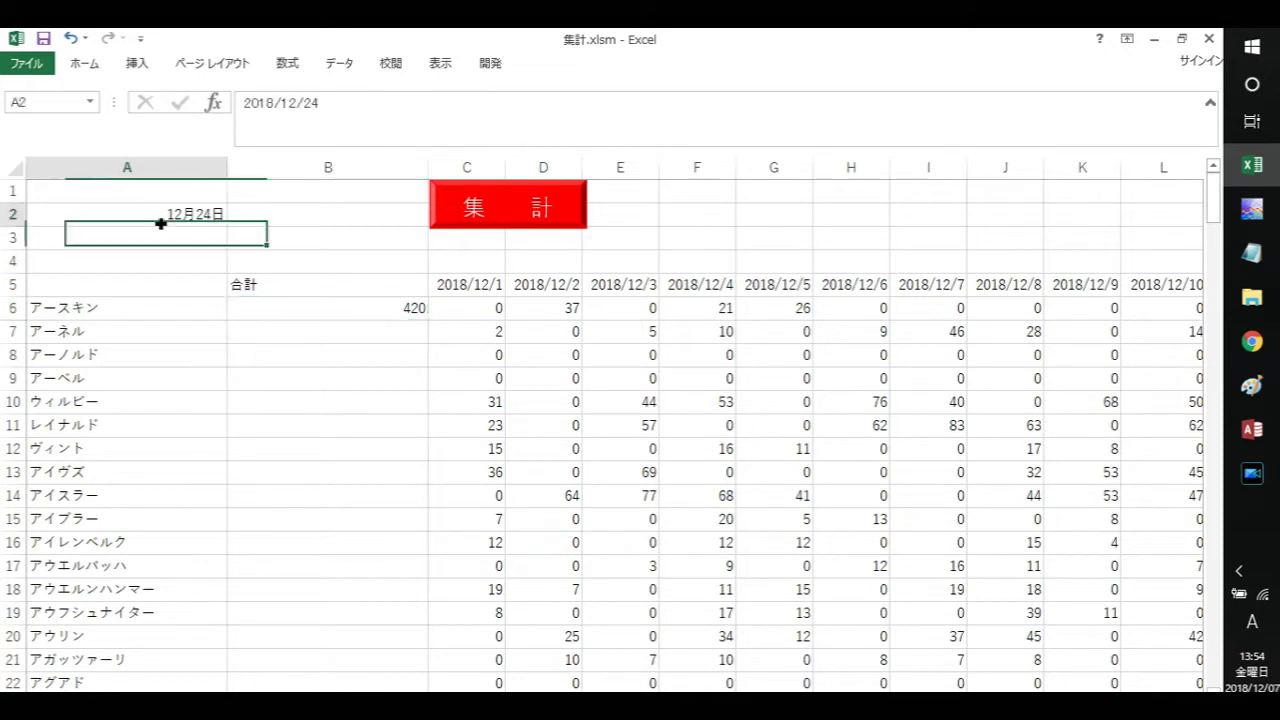
pyautogui.write('12')
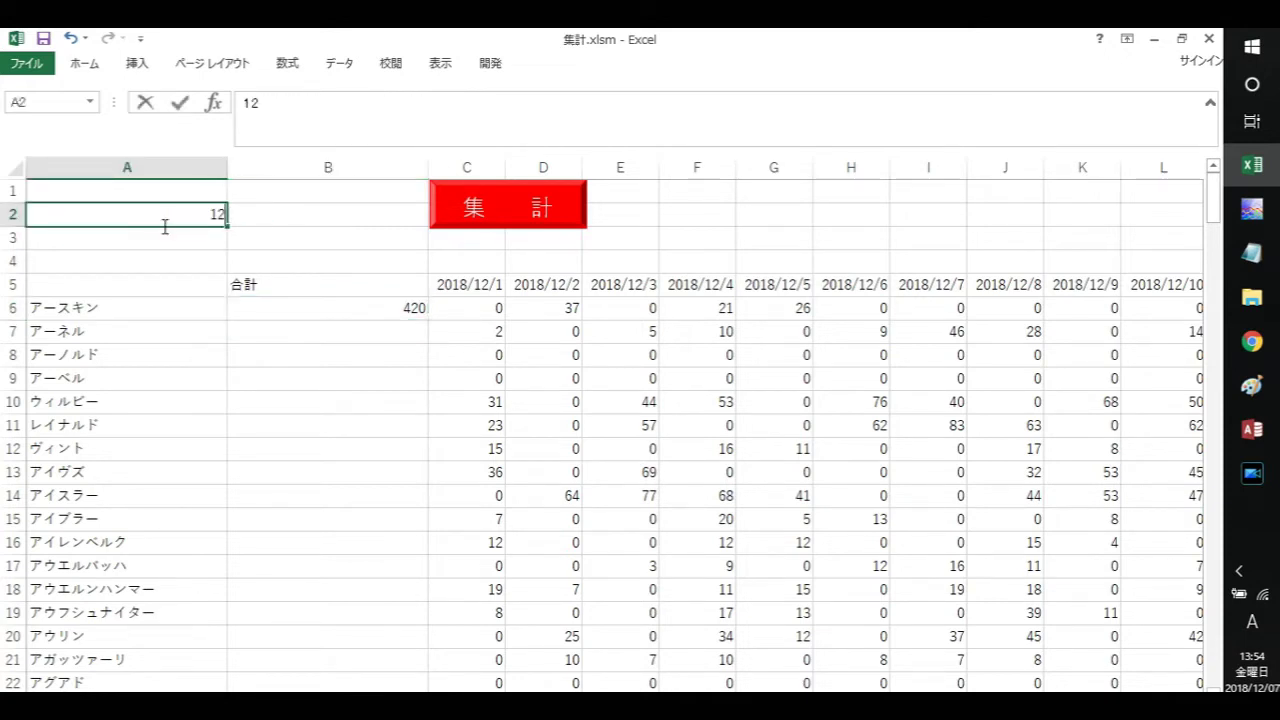
pyautogui.write('/7')
pyautogui.press('Return')
pyautogui.press('Return')
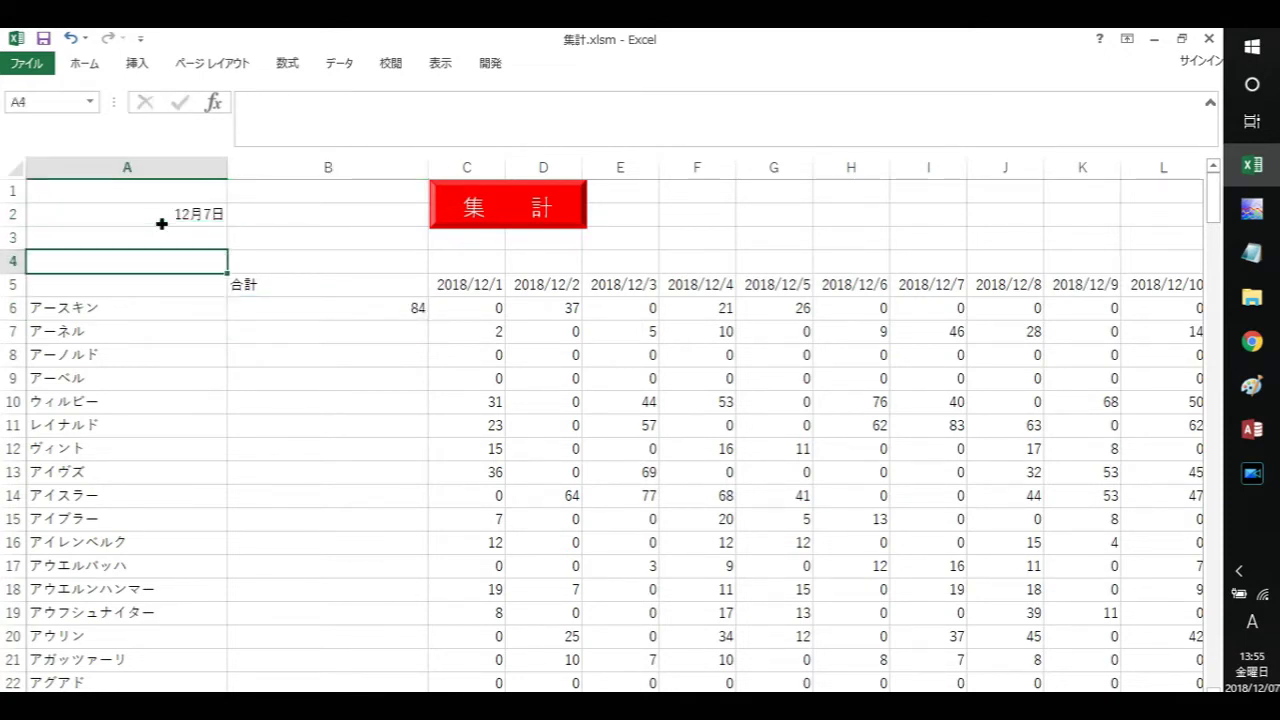
# Step: Fill the B6 SUMIF formula down the 合計 column for all listed rows and check the copied formula in B7
pyautogui.click(389, 318)
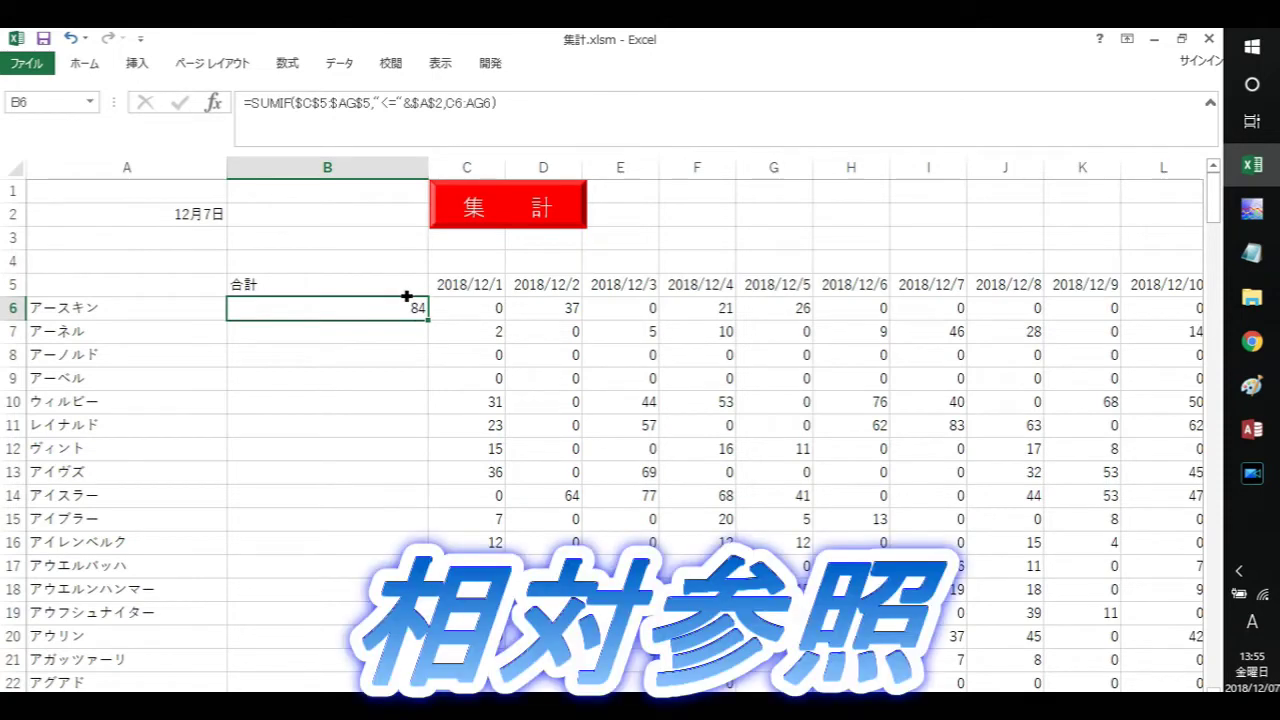
pyautogui.doubleClick(432, 325)
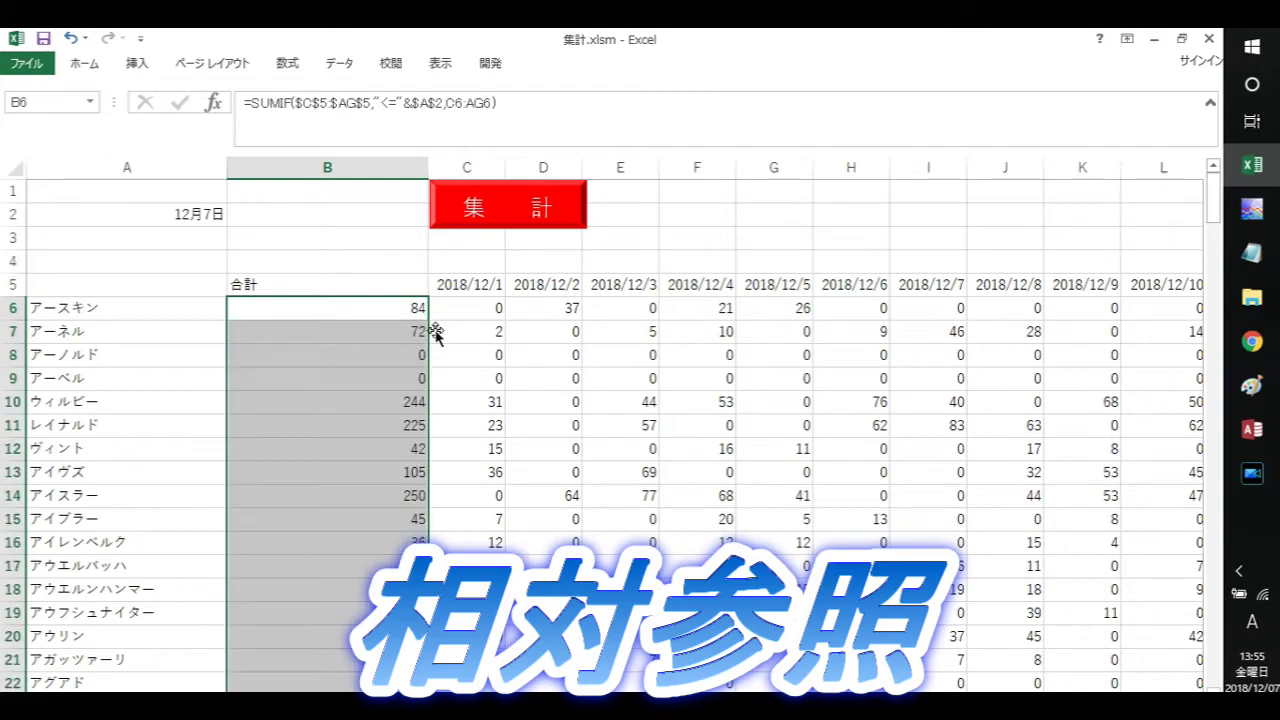
pyautogui.scroll(-3, 308, 527)
pyautogui.scroll(-17, 308, 527)
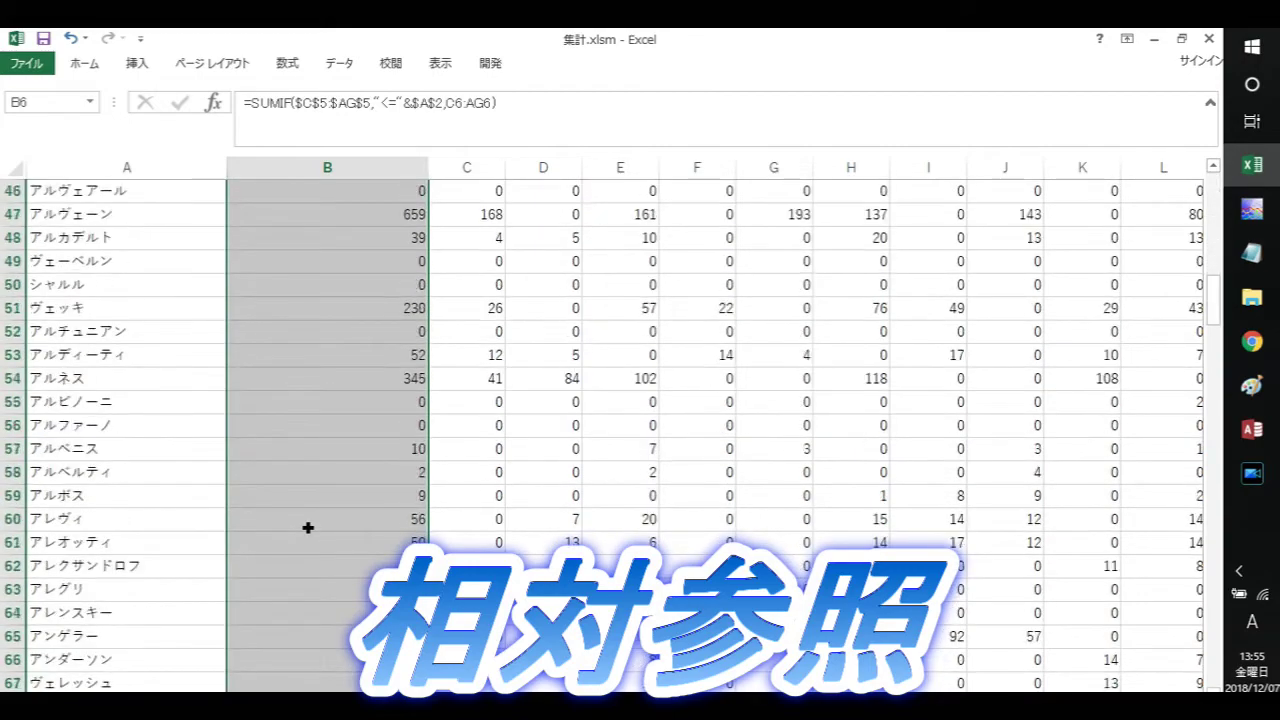
pyautogui.scroll(20, 308, 527)
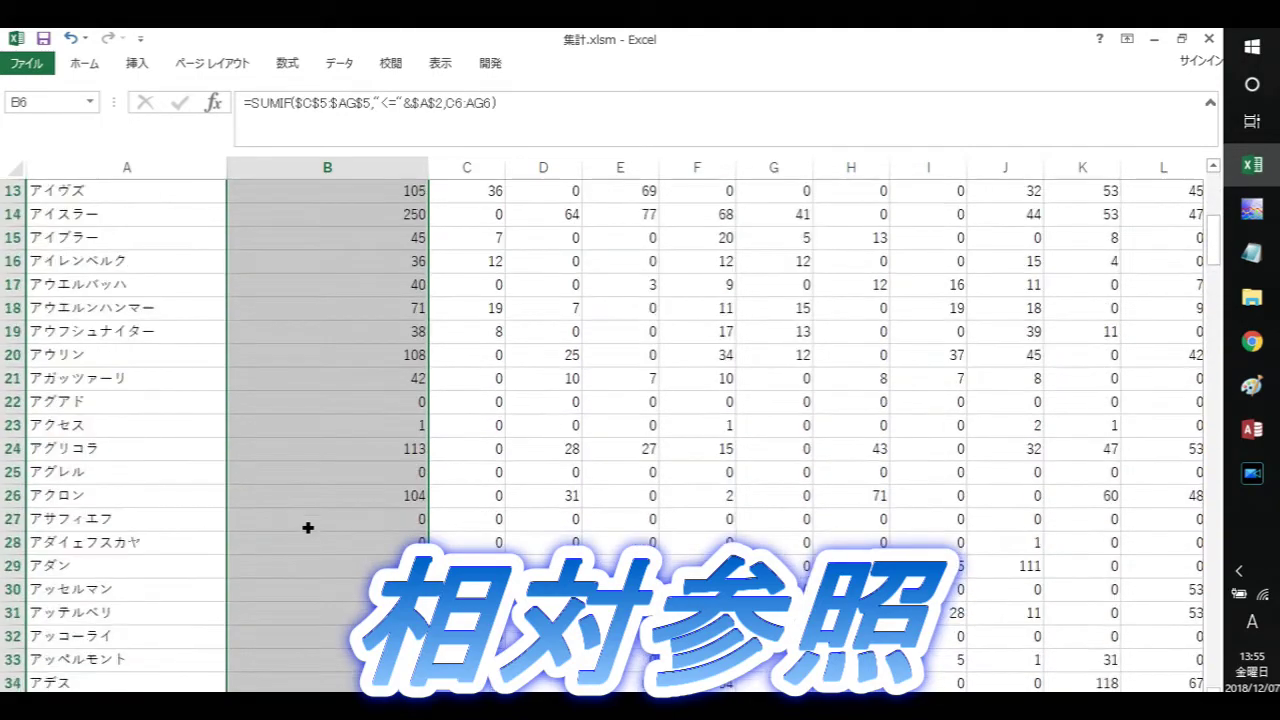
pyautogui.click(535, 448)
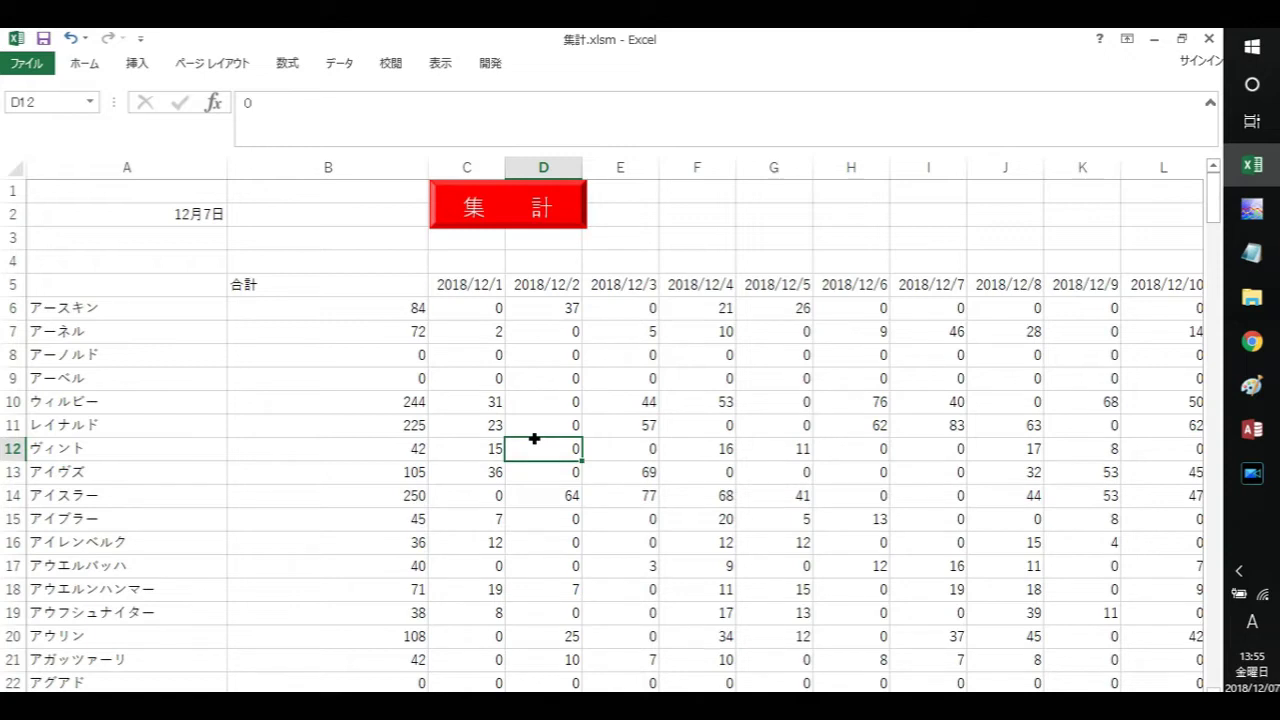
pyautogui.click(374, 331)
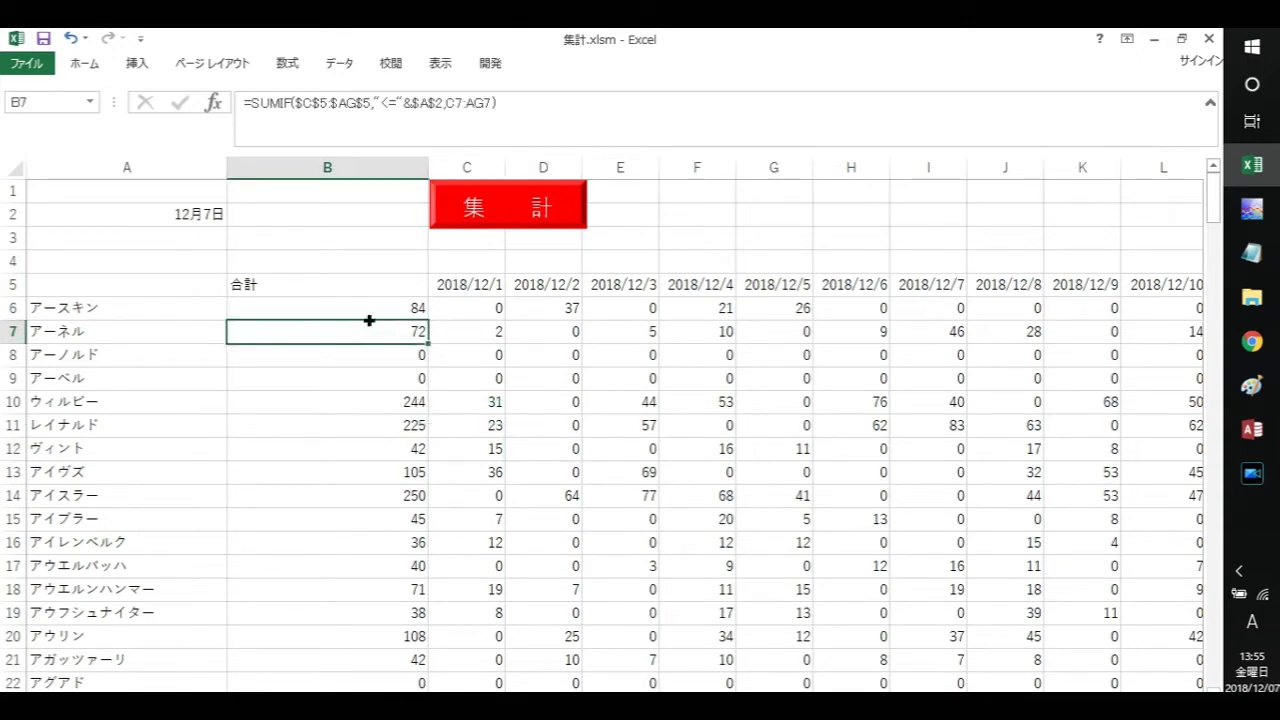
# Step: Clear the cutoff date from A2 and check the effect on the B6 total
pyautogui.click(371, 315)
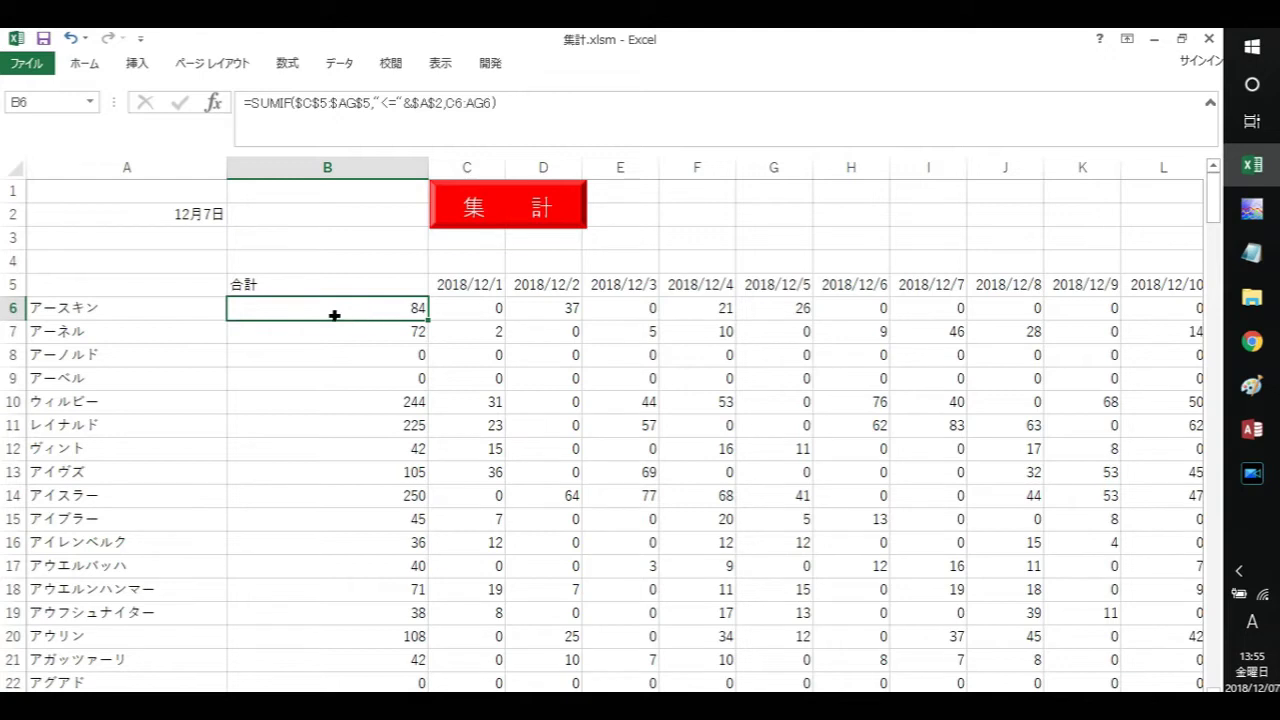
pyautogui.click(163, 221)
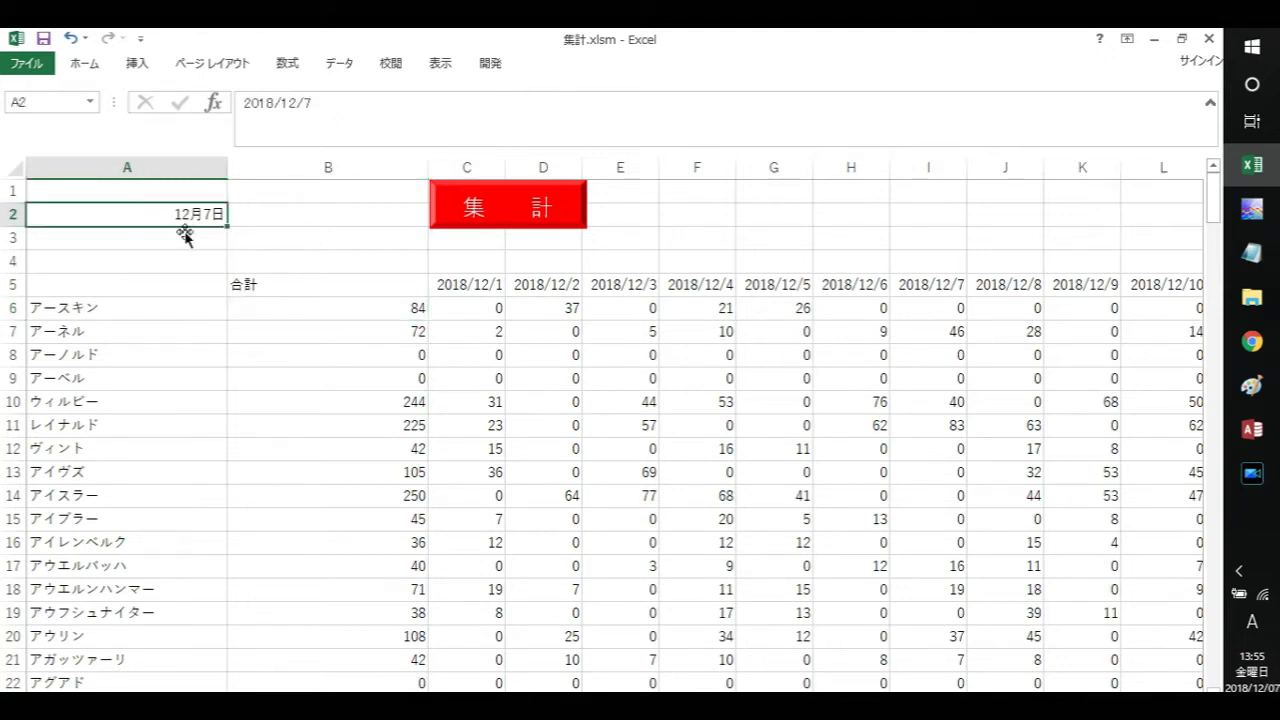
pyautogui.press('BackSpace')
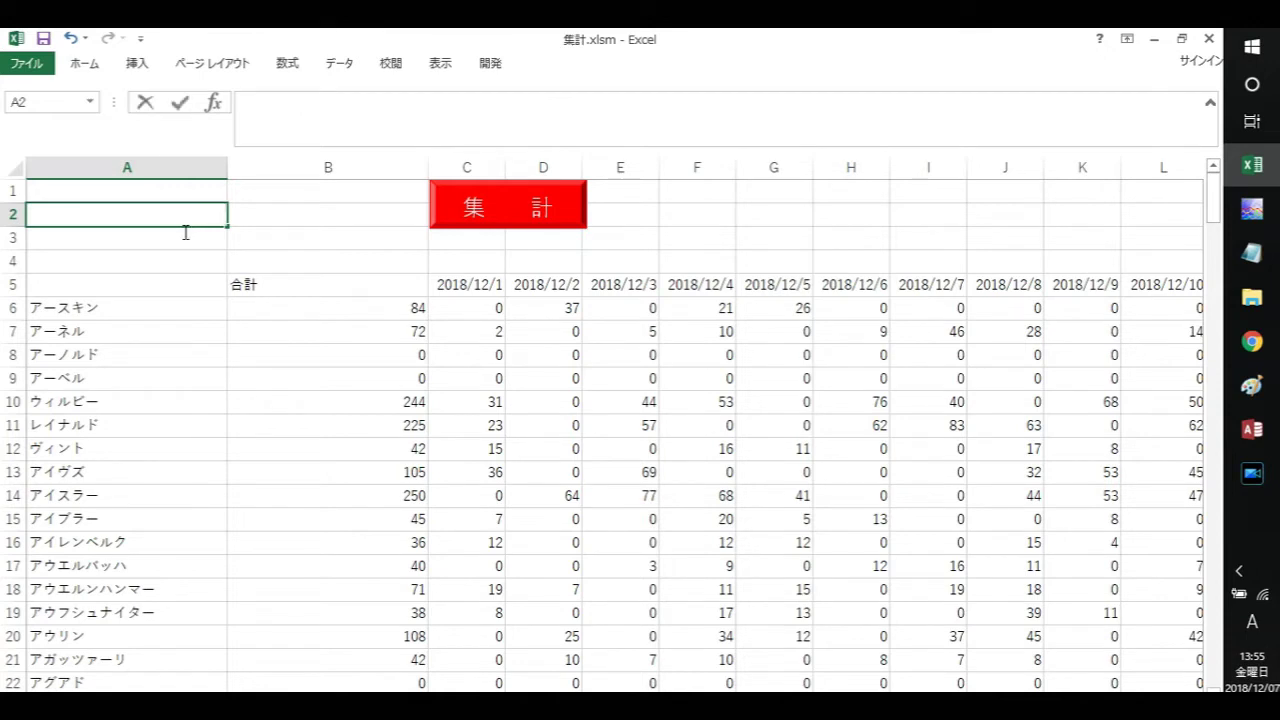
pyautogui.press('Return')
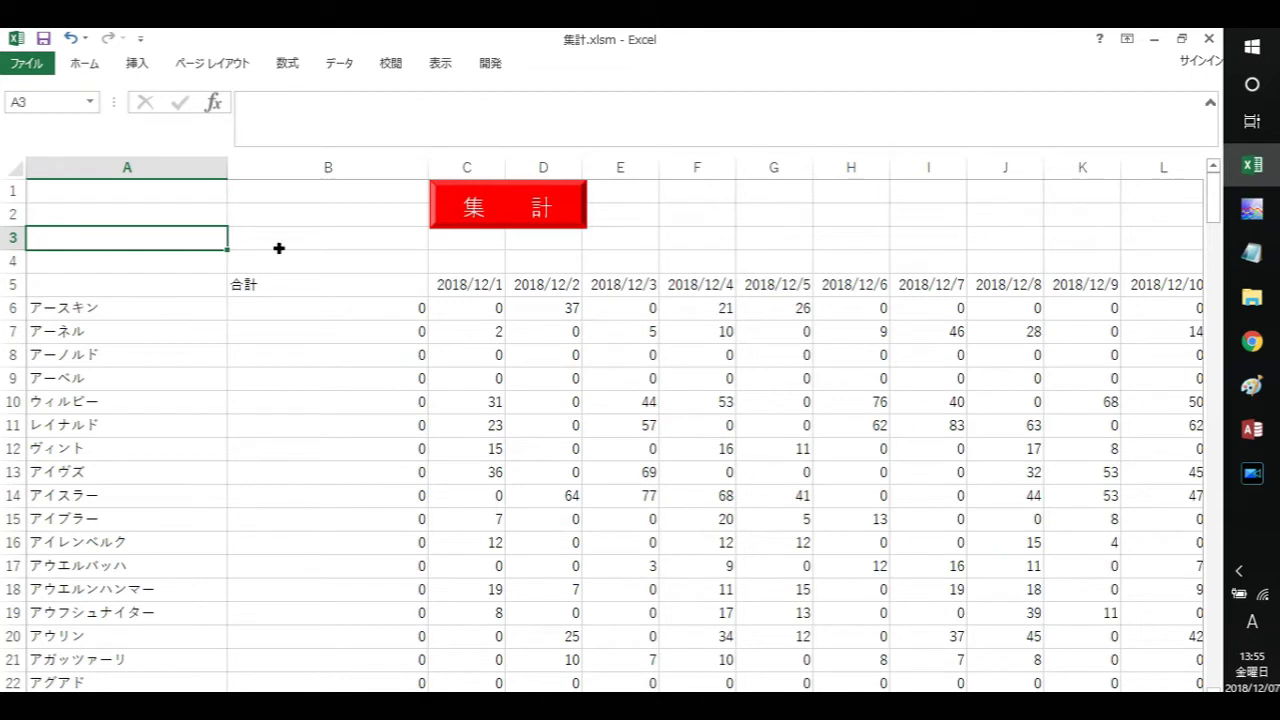
pyautogui.click(345, 316)
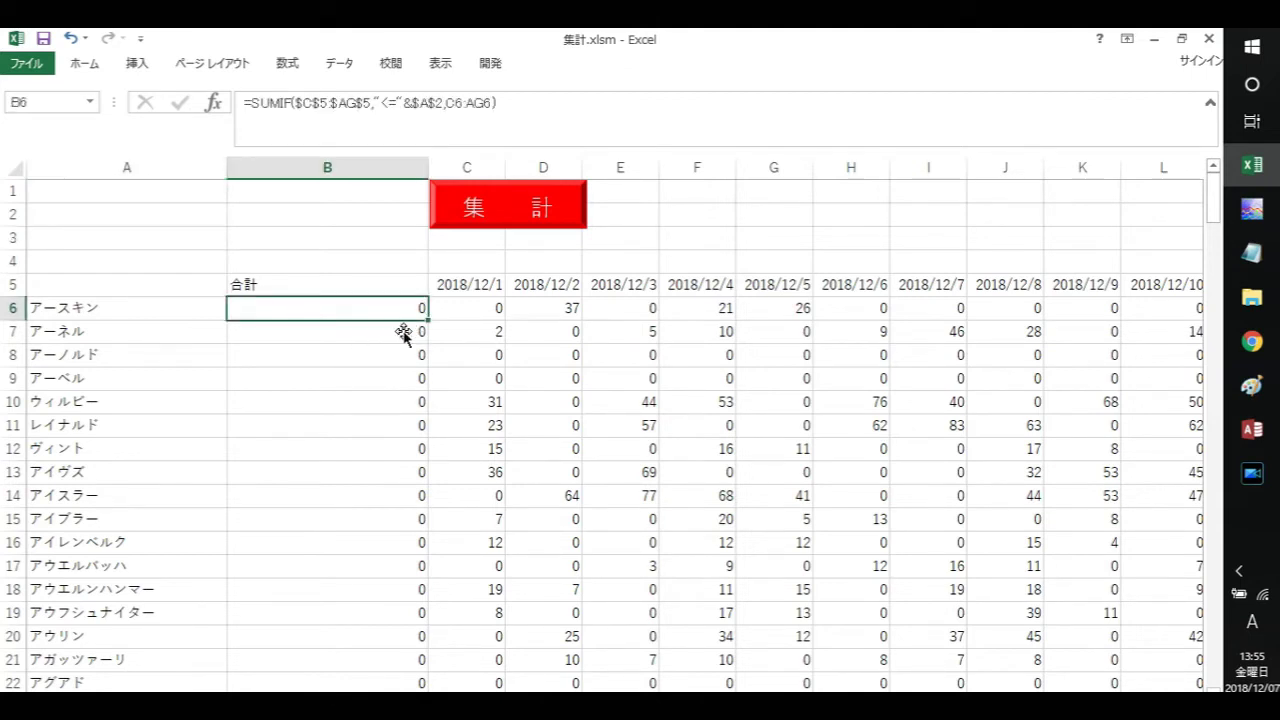
# Step: Enter the cutoff date 12/7 in A2 and check the SUMIF total in B6 against it
pyautogui.click(196, 220)
pyautogui.write('12')
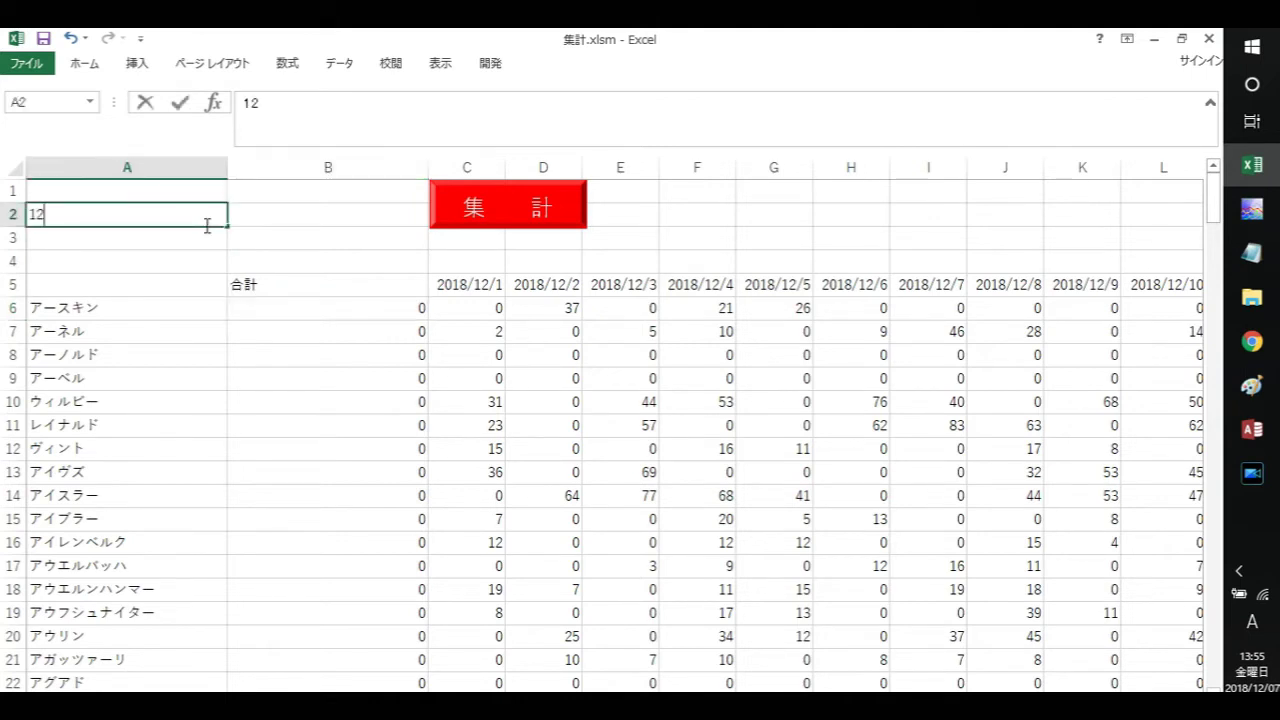
pyautogui.write('/7')
pyautogui.press('Return')
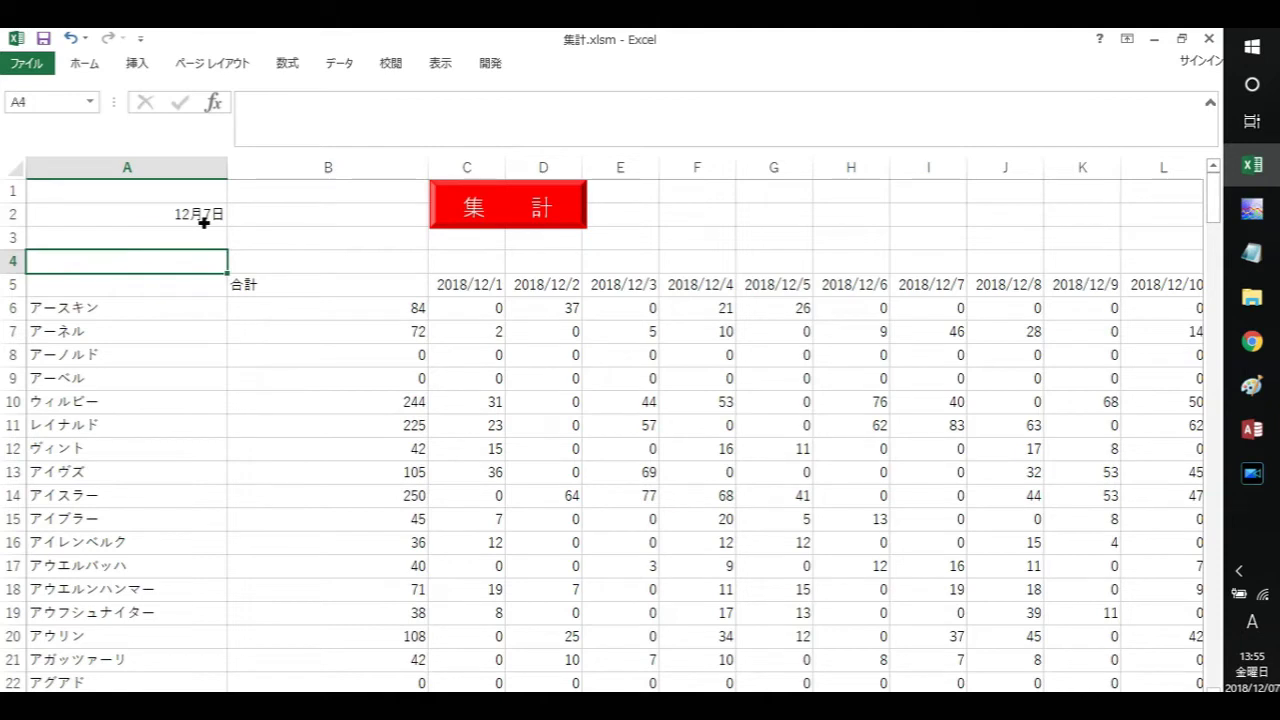
pyautogui.click(204, 222)
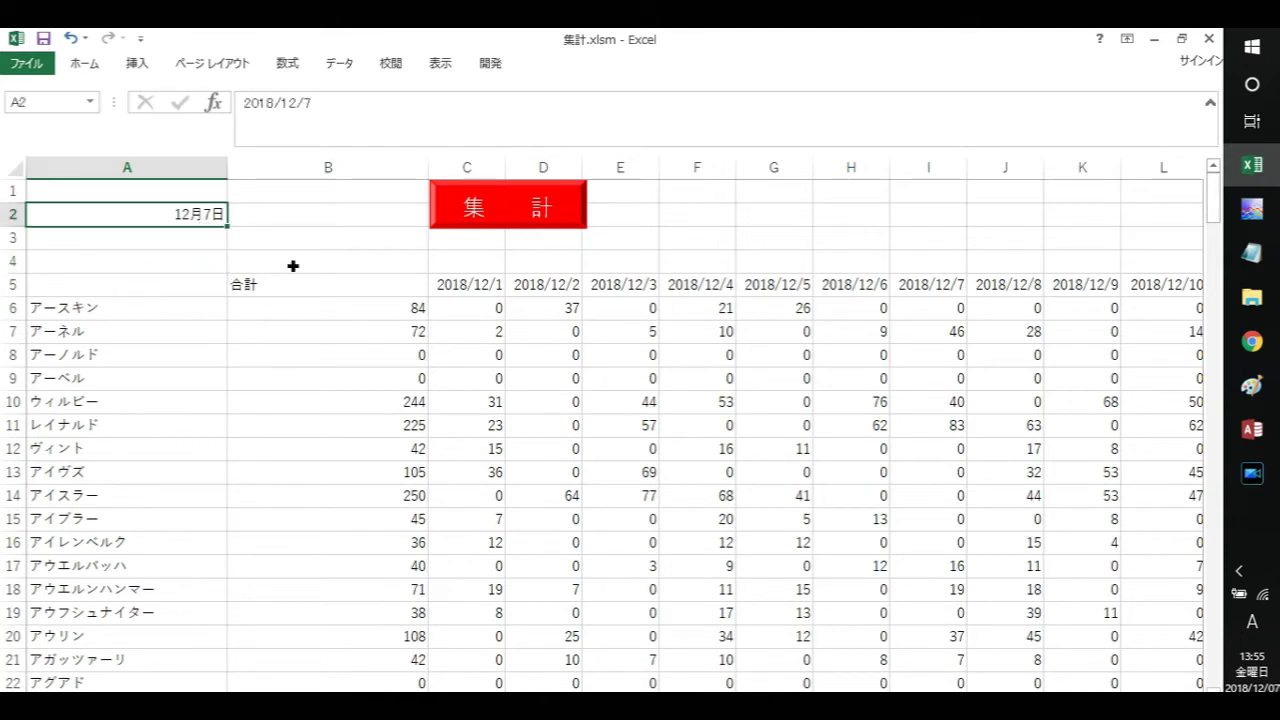
pyautogui.click(345, 319)
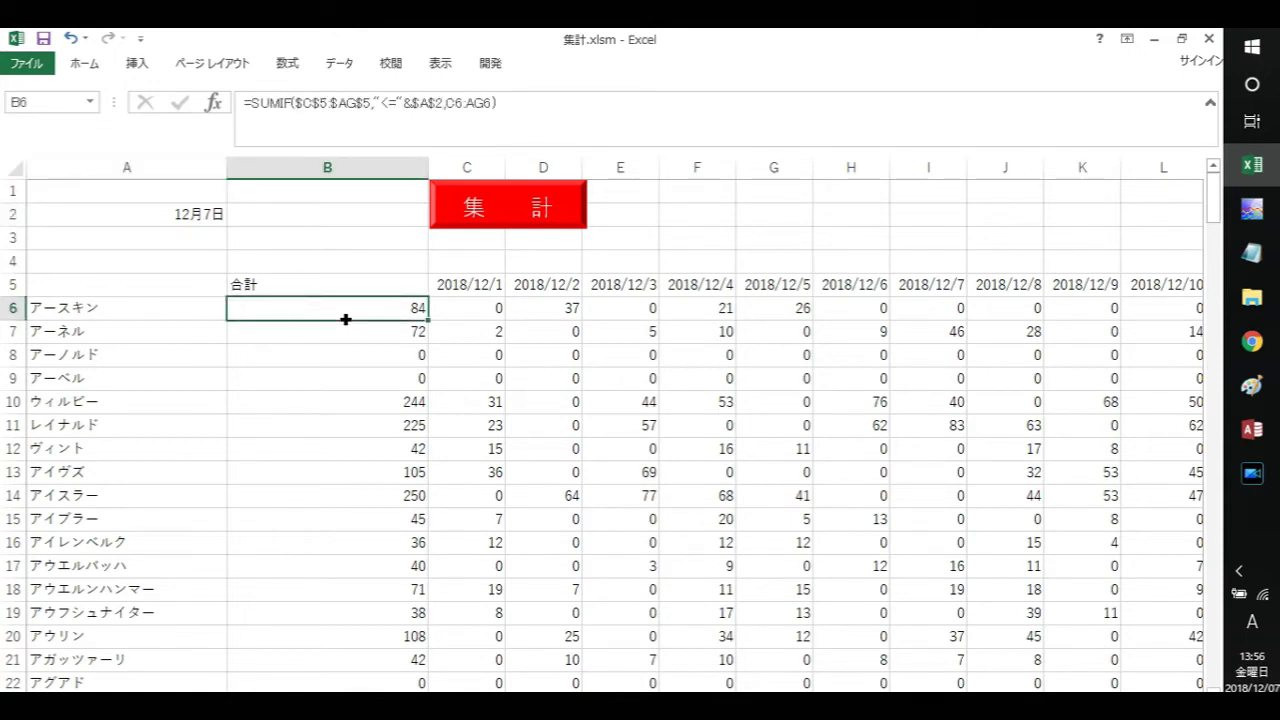
pyautogui.click(152, 220)
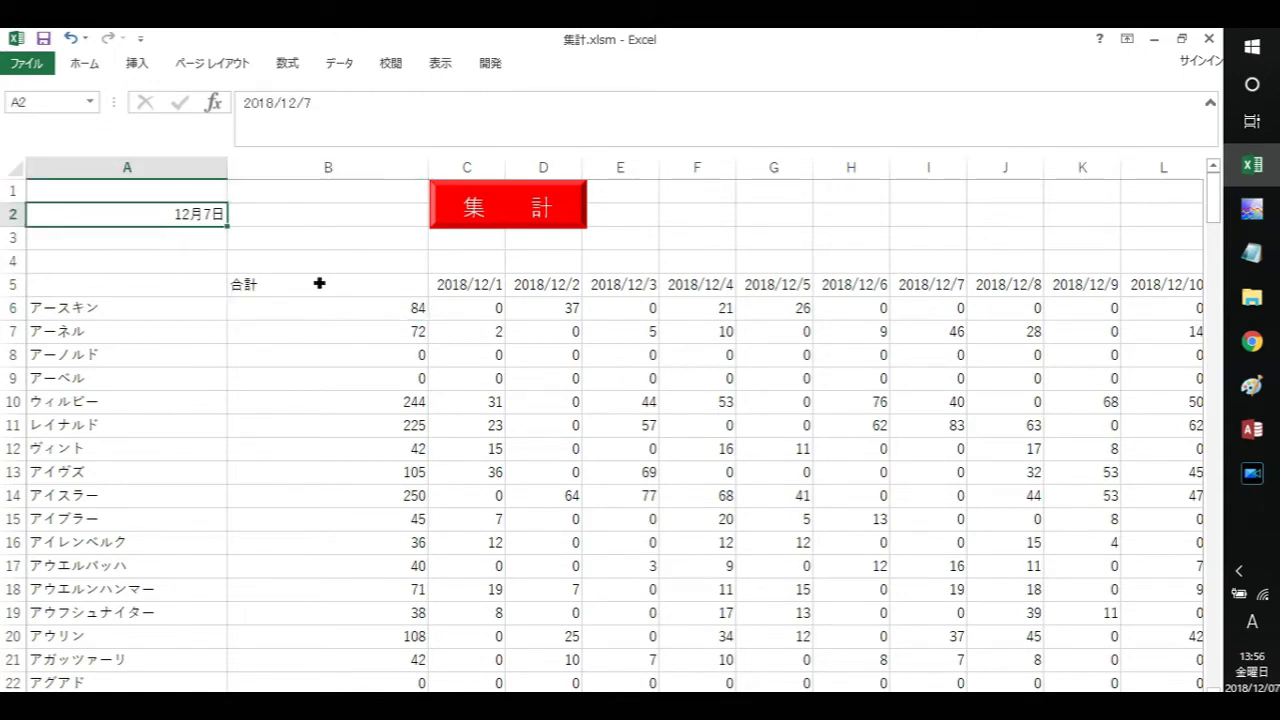
pyautogui.click(364, 320)
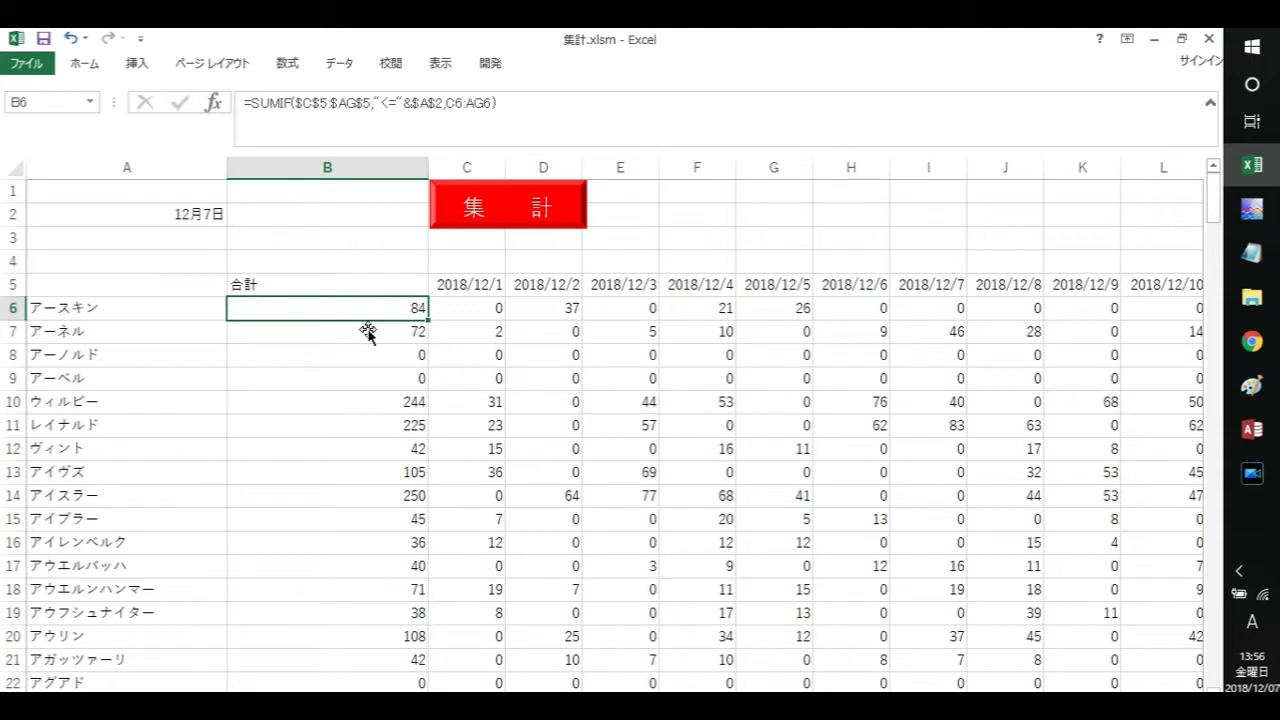
# Step: Replace the $A$2 reference in the B6 SUMIF criterion with TODAY(), making the criterion "<="&TODAY()
pyautogui.click(450, 110)
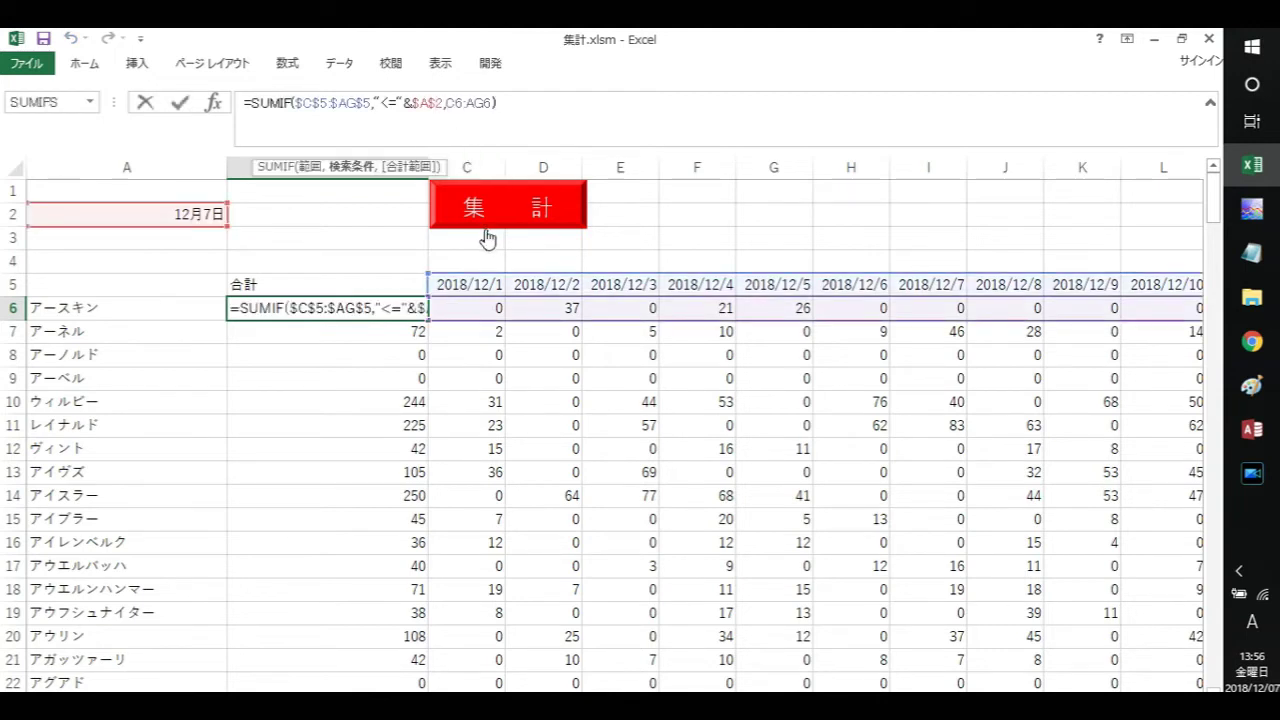
pyautogui.press('Right')
pyautogui.press('BackSpace')
pyautogui.press('BackSpace')
pyautogui.press('BackSpace')
pyautogui.press('BackSpace')
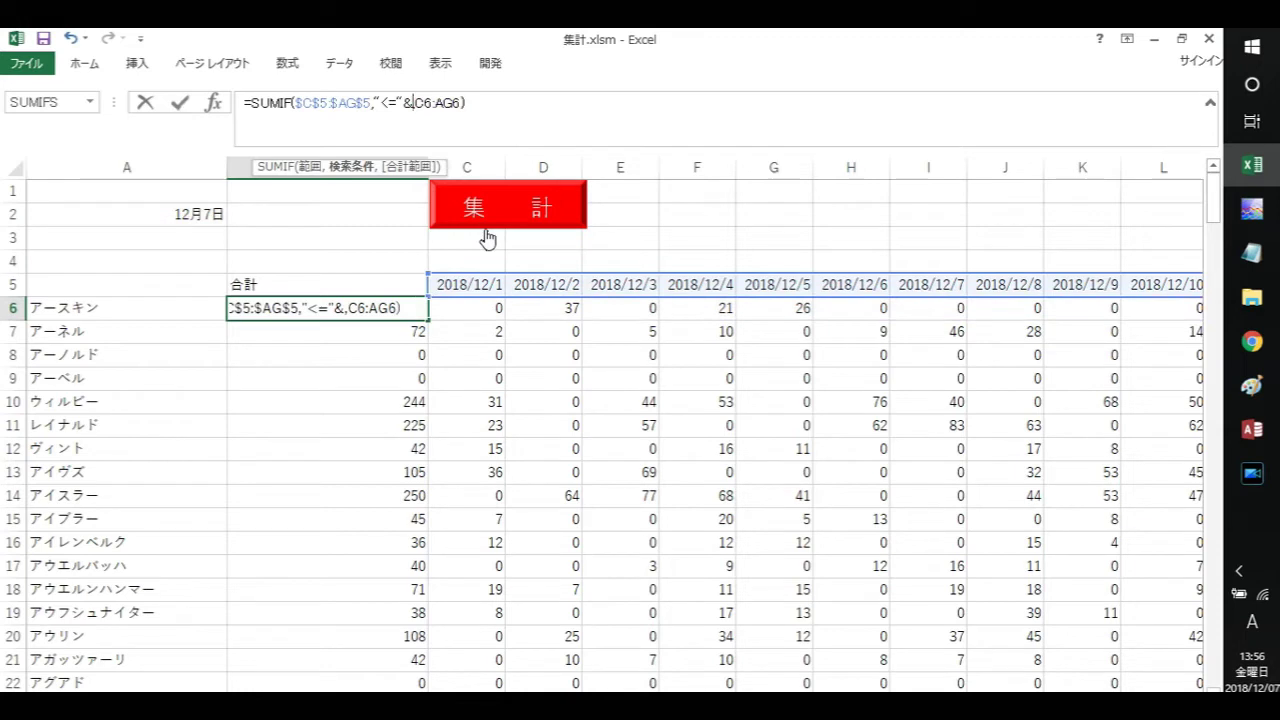
pyautogui.write('to')
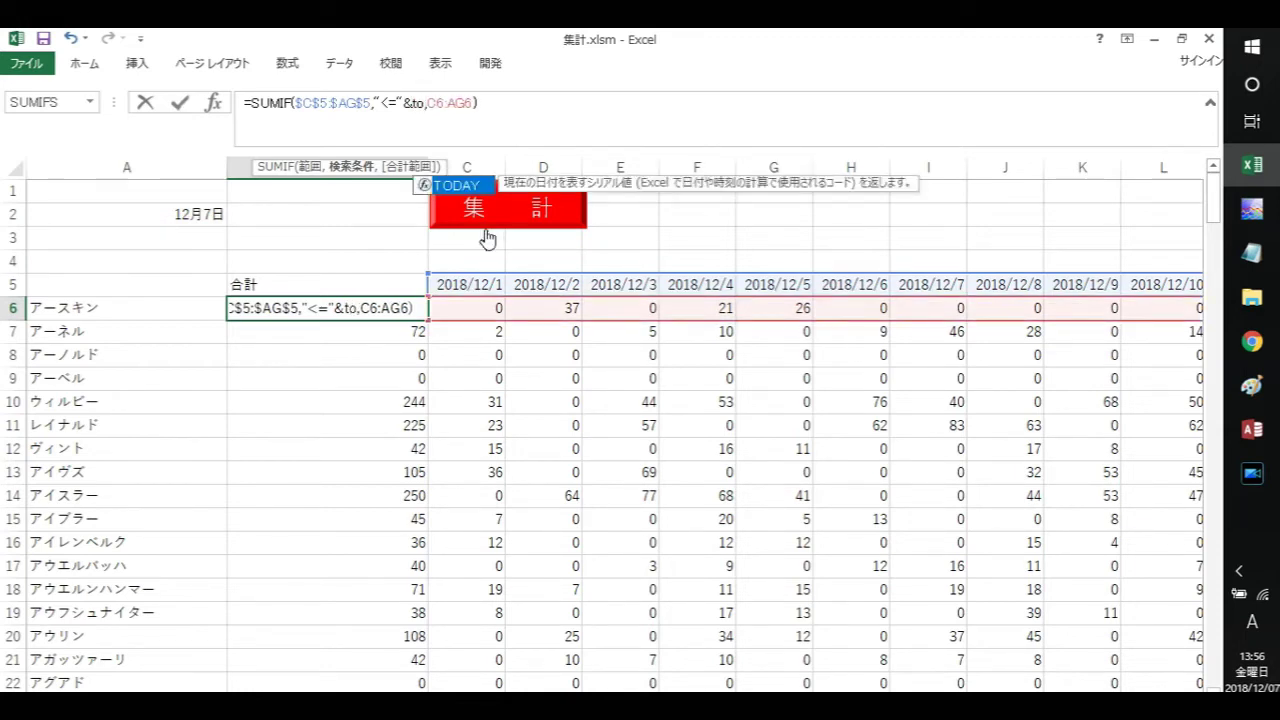
pyautogui.write('ga')
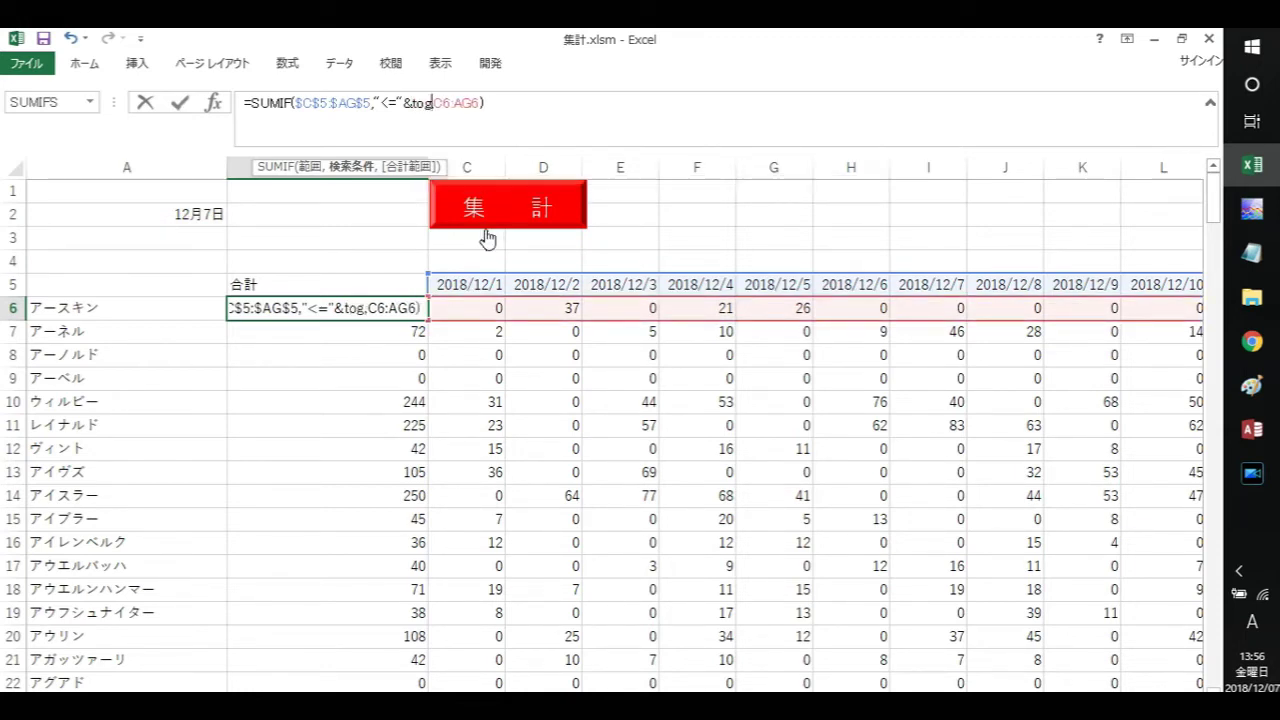
pyautogui.press('BackSpace')
pyautogui.press('BackSpace')
pyautogui.write('da')
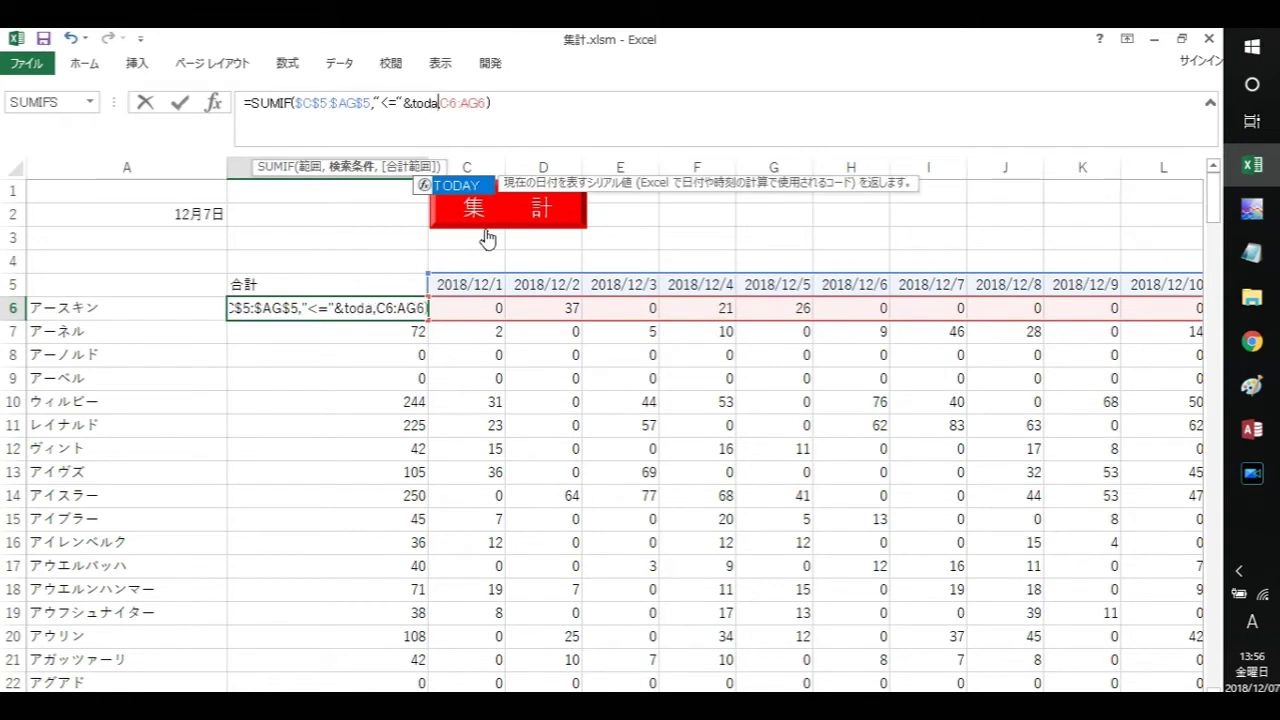
pyautogui.write('y()')
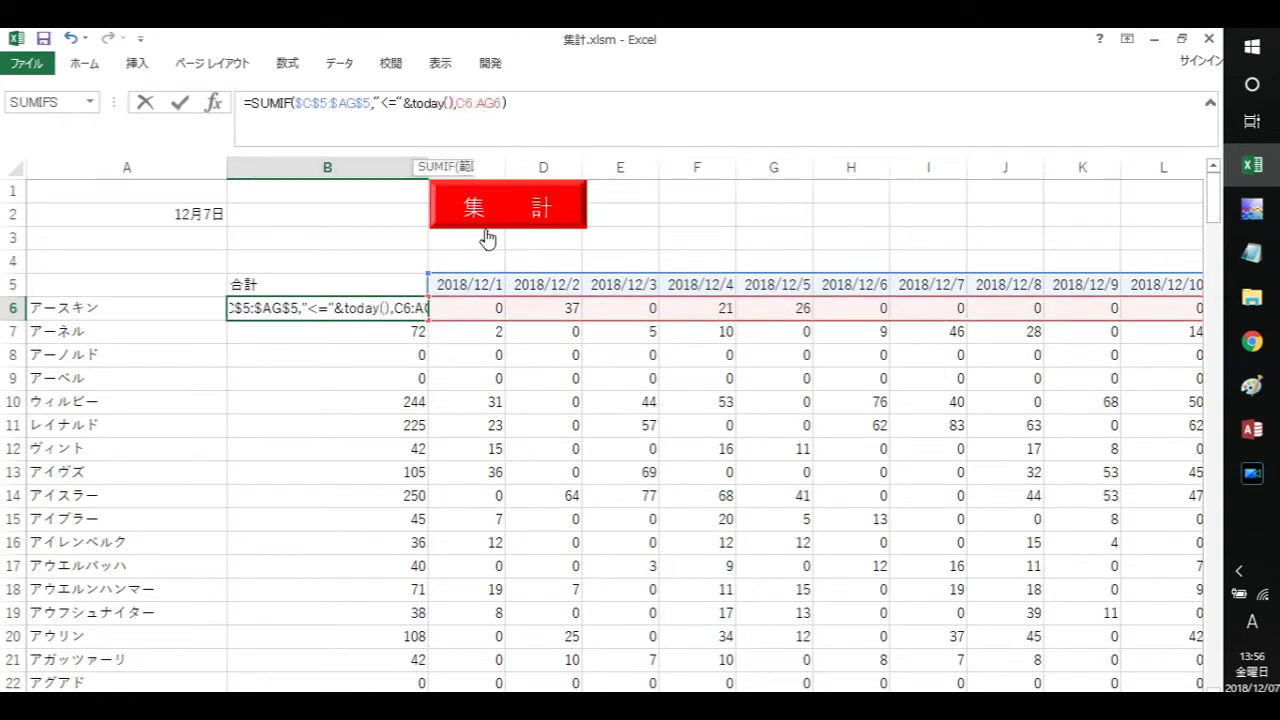
pyautogui.press('Return')
pyautogui.press('Return')
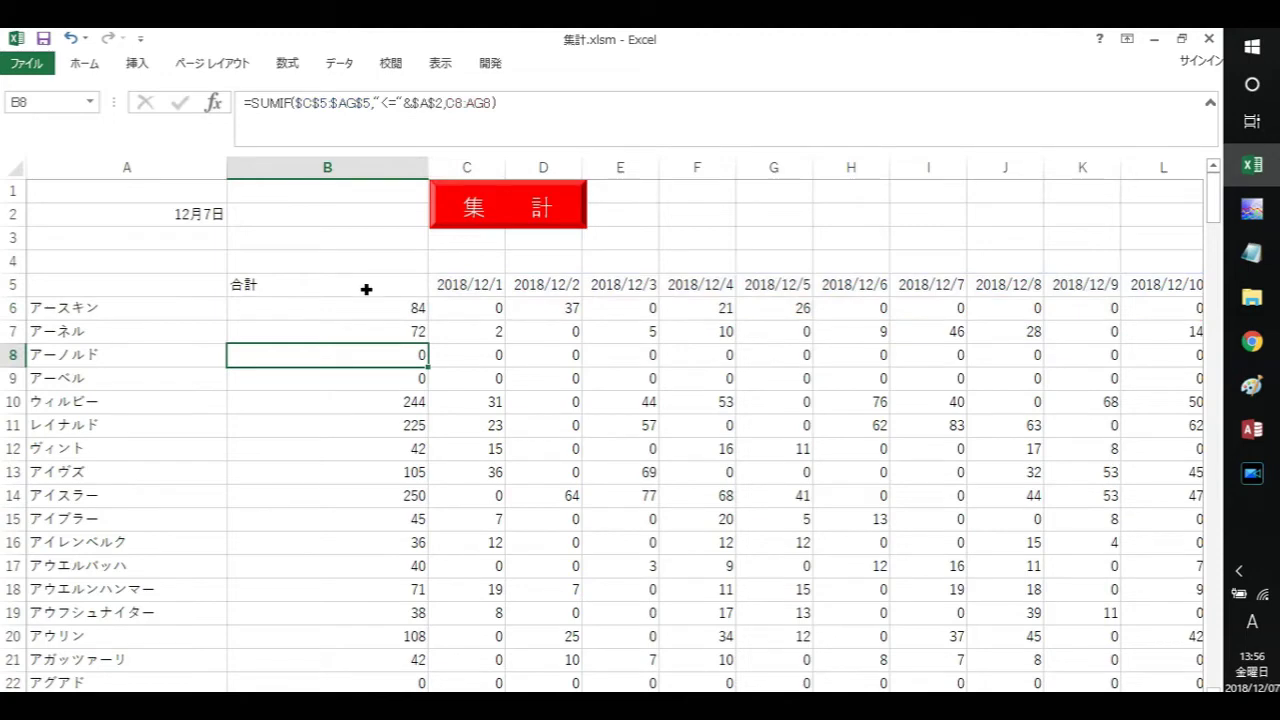
# Step: Fill the TODAY()-based SUMIF formula from B6 down the 合計 column and check the copied cells
pyautogui.click(374, 309)
pyautogui.doubleClick(437, 326)
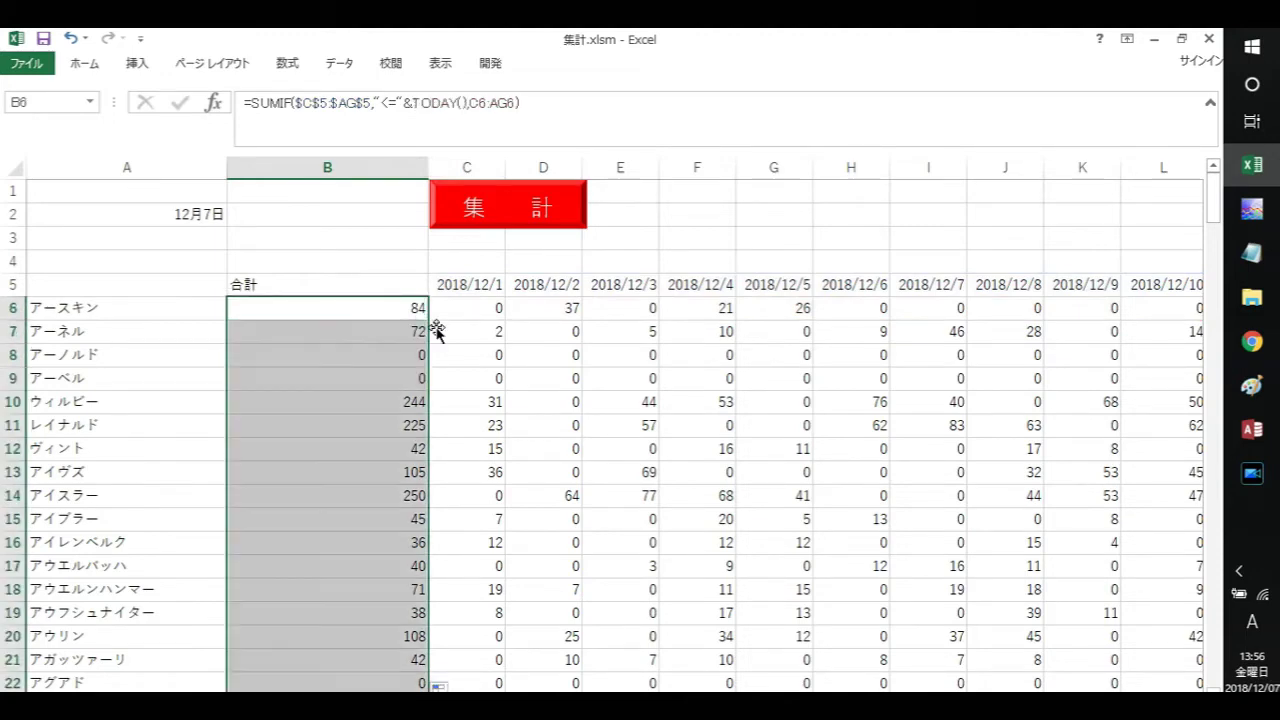
pyautogui.click(403, 334)
pyautogui.click(394, 375)
pyautogui.click(184, 222)
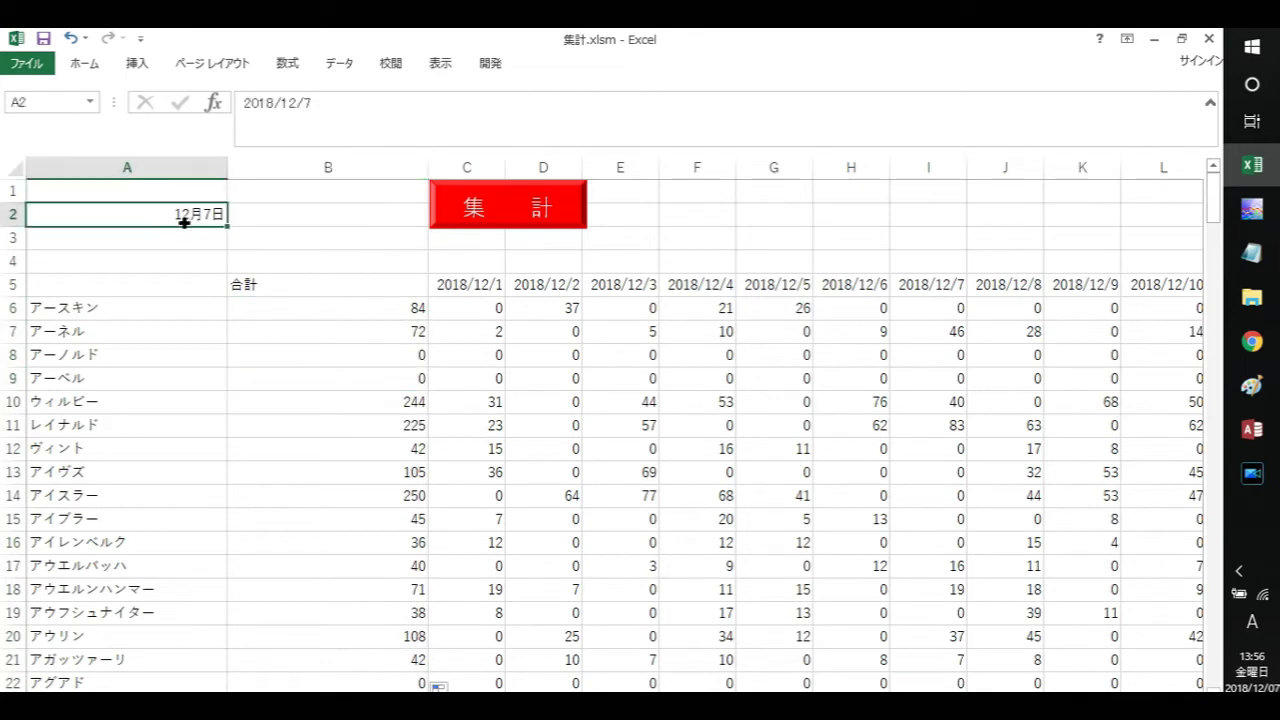
pyautogui.click(388, 316)
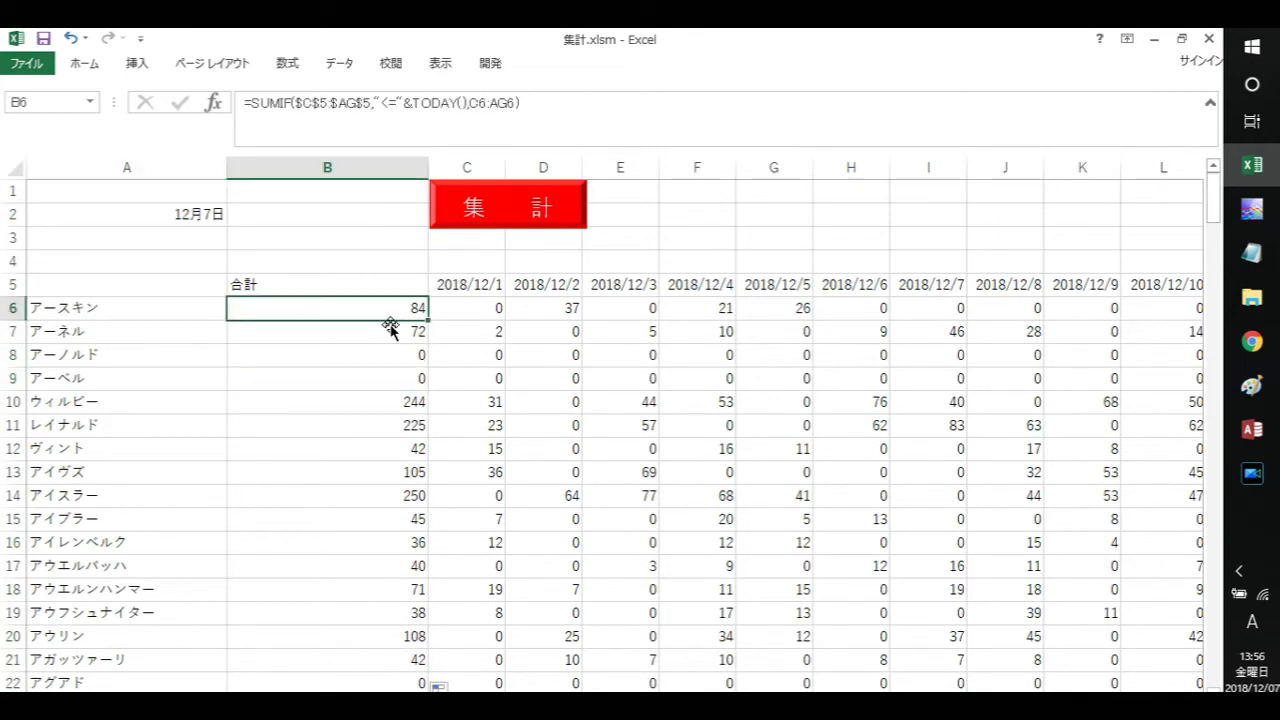
# Step: Change the date criterion in the B6 SUMIF formula to "<="&TODAY()-1
pyautogui.click(472, 105)
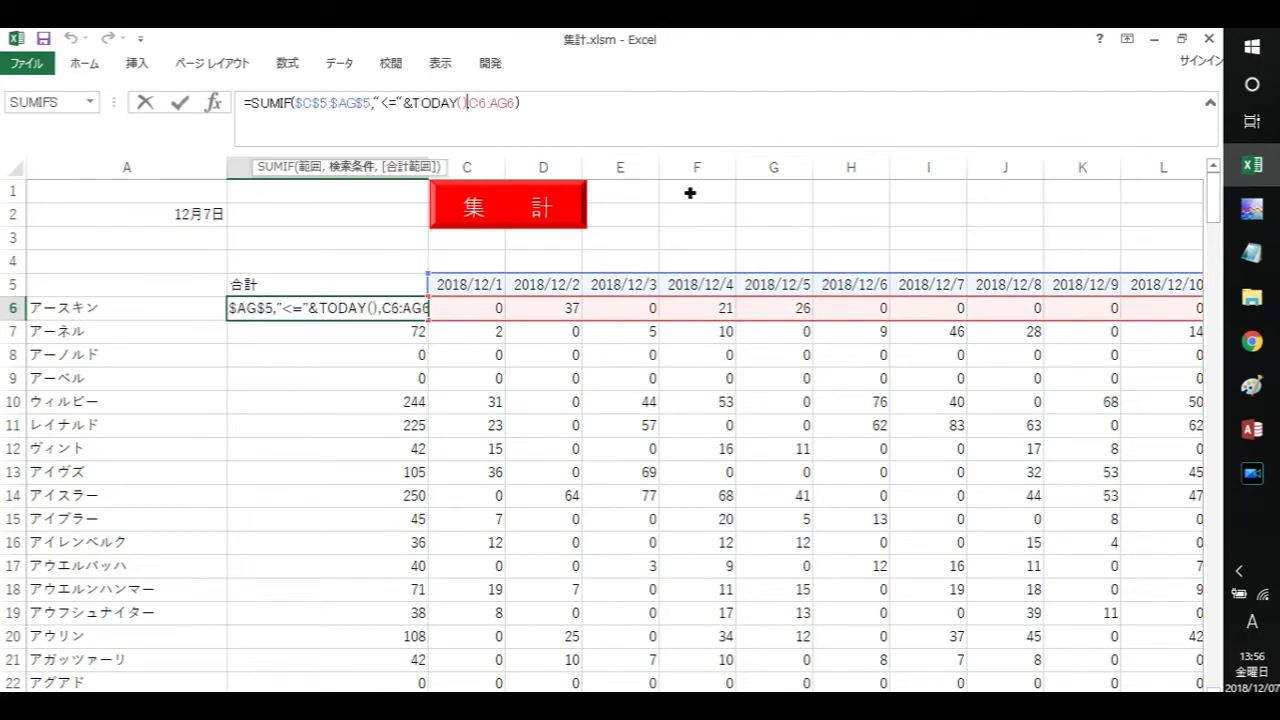
pyautogui.press('Return')
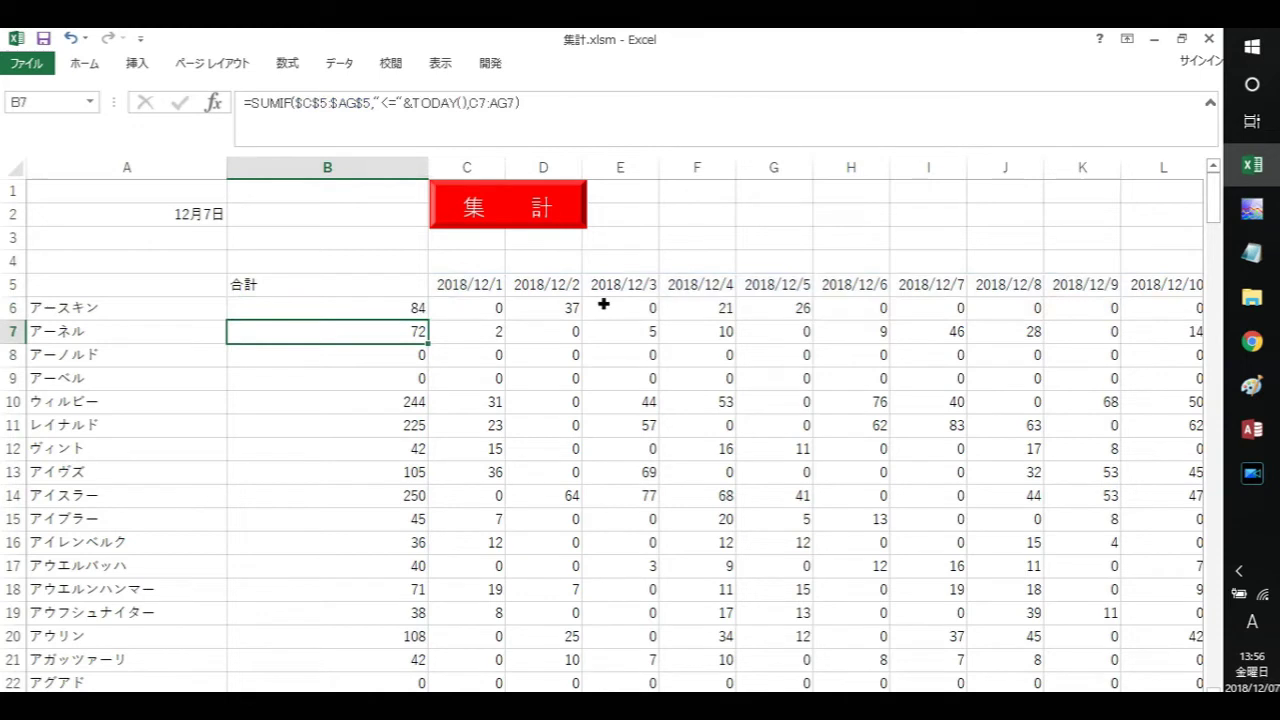
# Step: Enter sample values in row 6: 13 for 2018/12/1 in C6 and 45 for 2018/12/3 in E6
pyautogui.click(497, 309)
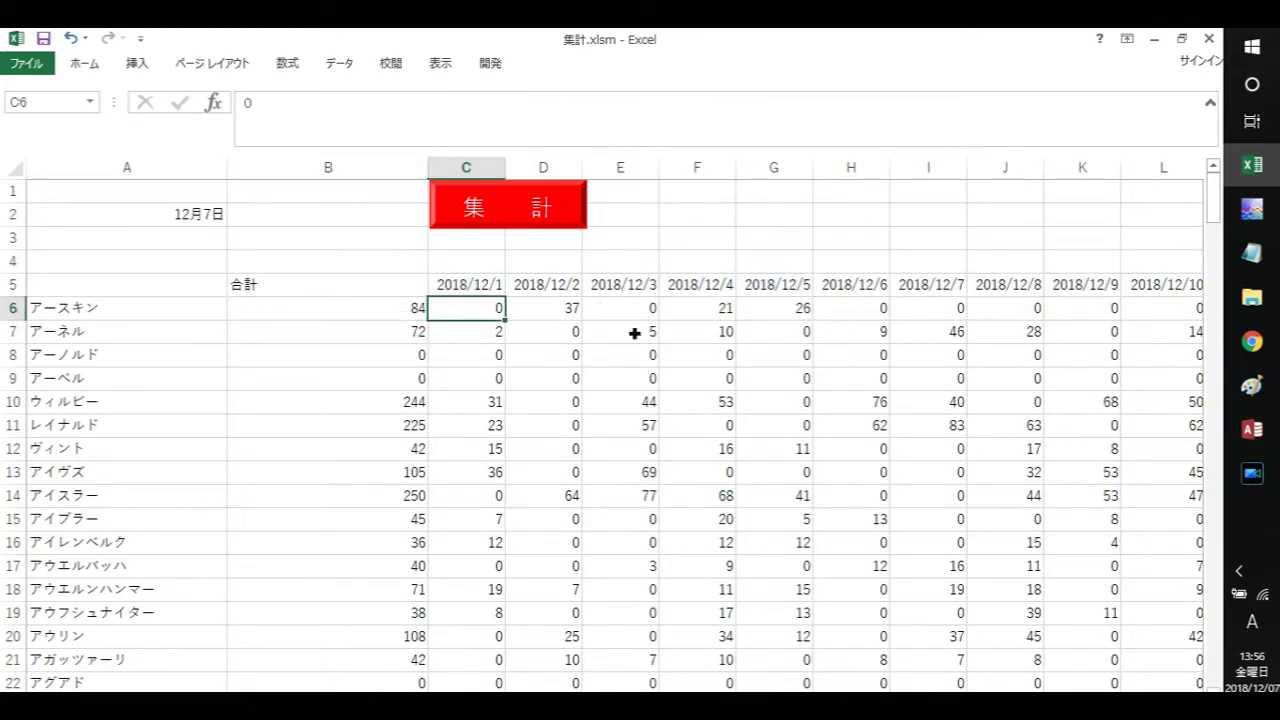
pyautogui.write('3')
pyautogui.write('1')
pyautogui.press('Right')
pyautogui.press('Right')
pyautogui.press('Right')
pyautogui.press('Right')
pyautogui.press('Left')
pyautogui.press('Left')
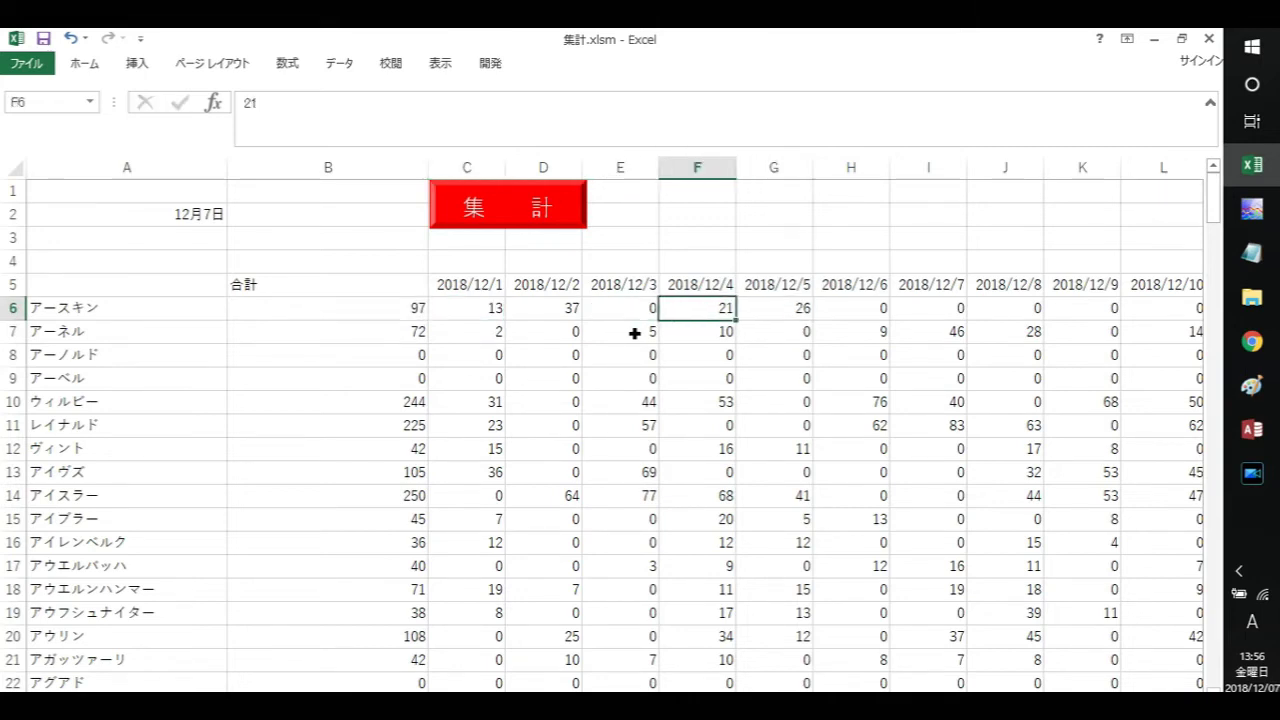
pyautogui.write('45')
pyautogui.press('Right')
pyautogui.press('Right')
pyautogui.press('Right')
pyautogui.press('Right')
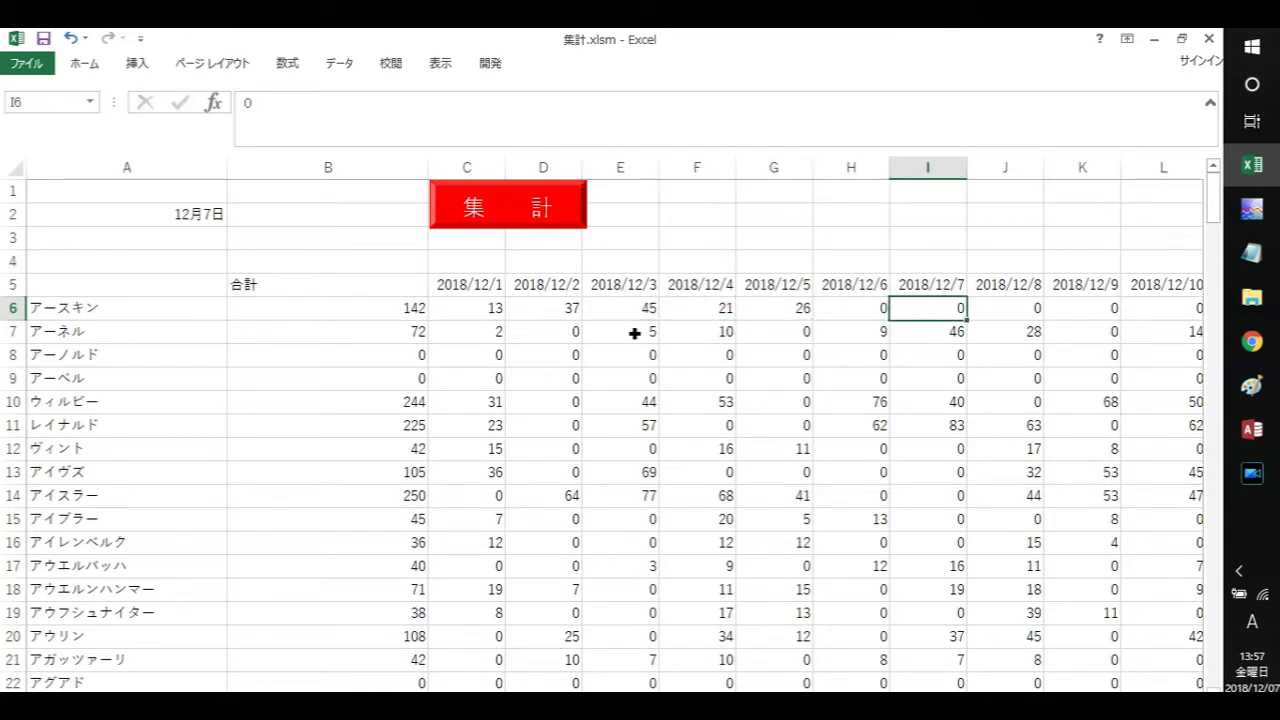
# Step: Enter 51, 23, 34 and 36 in H6 through K6 for the dates 2018/12/6 to 2018/12/9
pyautogui.press('Left')
pyautogui.write('51')
pyautogui.press('Right')
pyautogui.write('23')
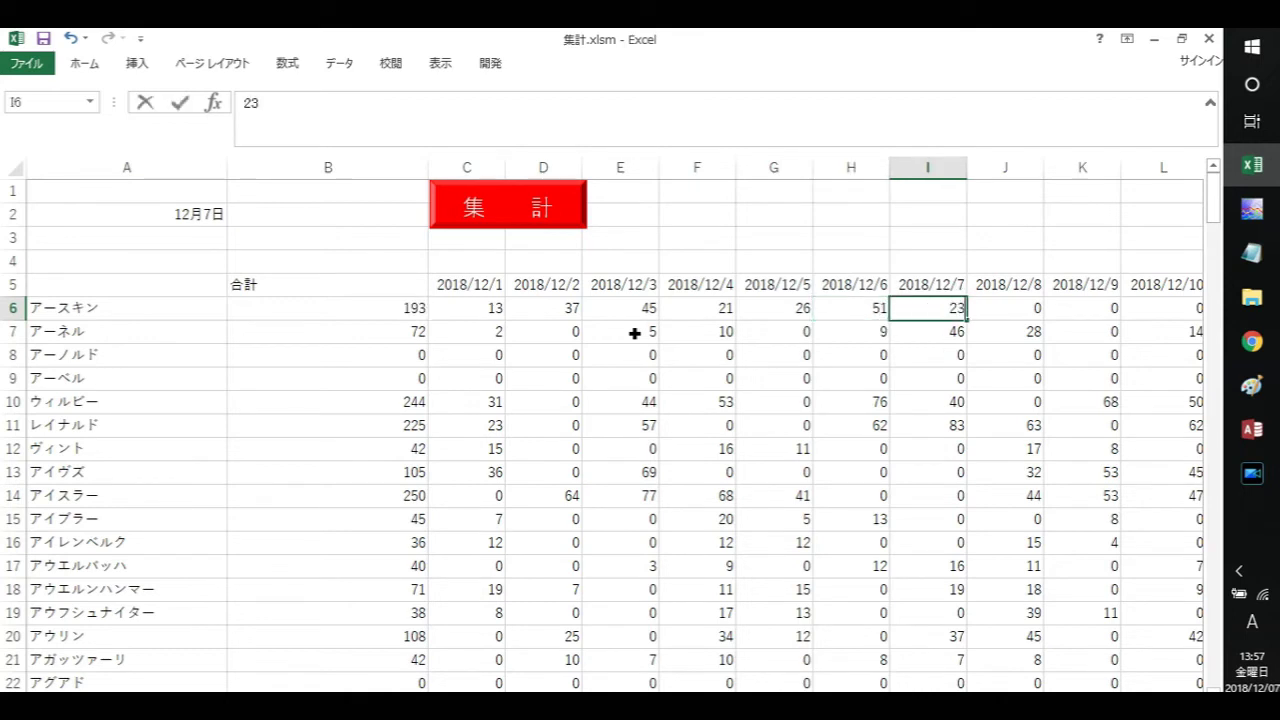
pyautogui.press('Right')
pyautogui.write('34')
pyautogui.press('Right')
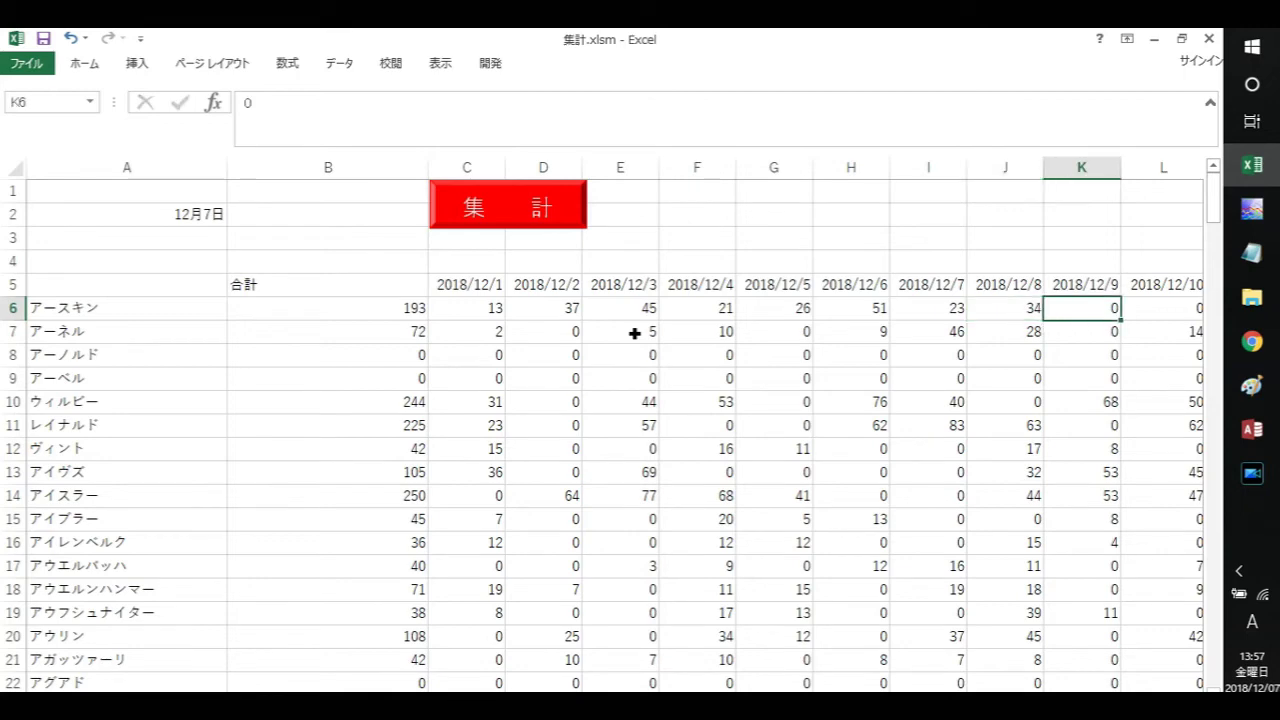
pyautogui.write('36')
pyautogui.press('Right')
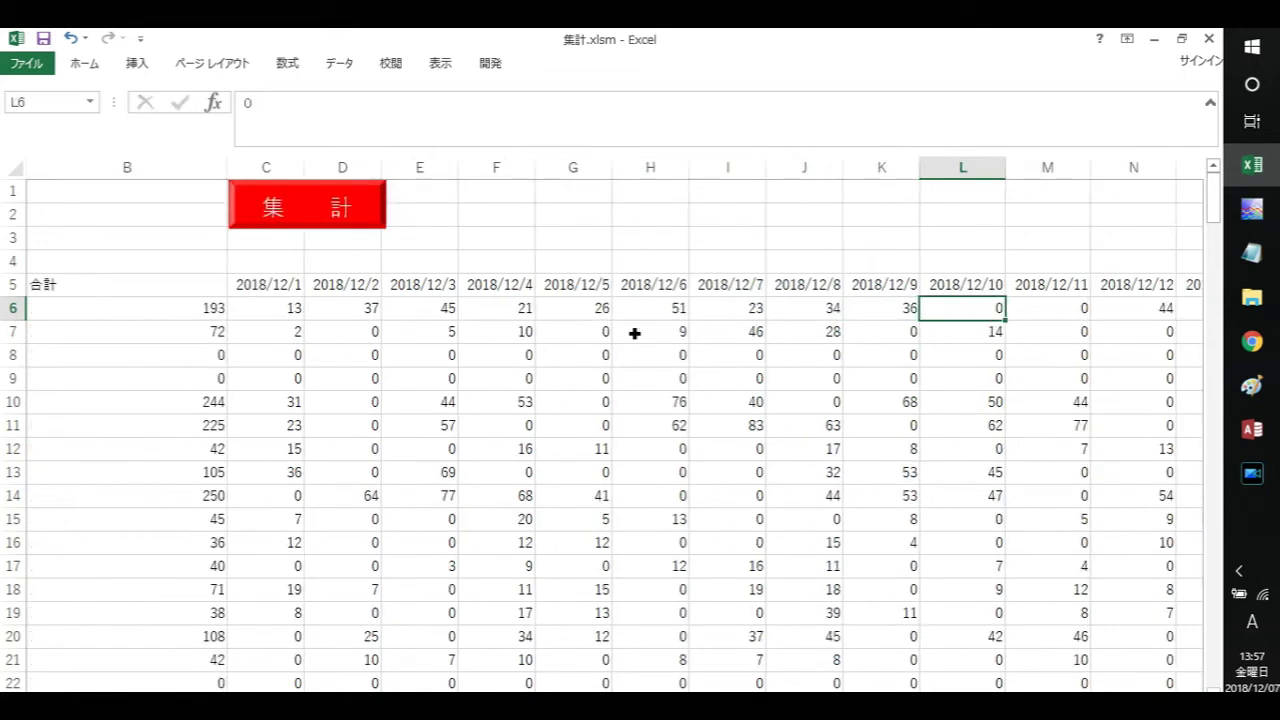
# Step: Remove the -1 after TODAY() in the B6 formula and check the total against the daily values in C6:I6
pyautogui.hscroll(-1, 615, 424)
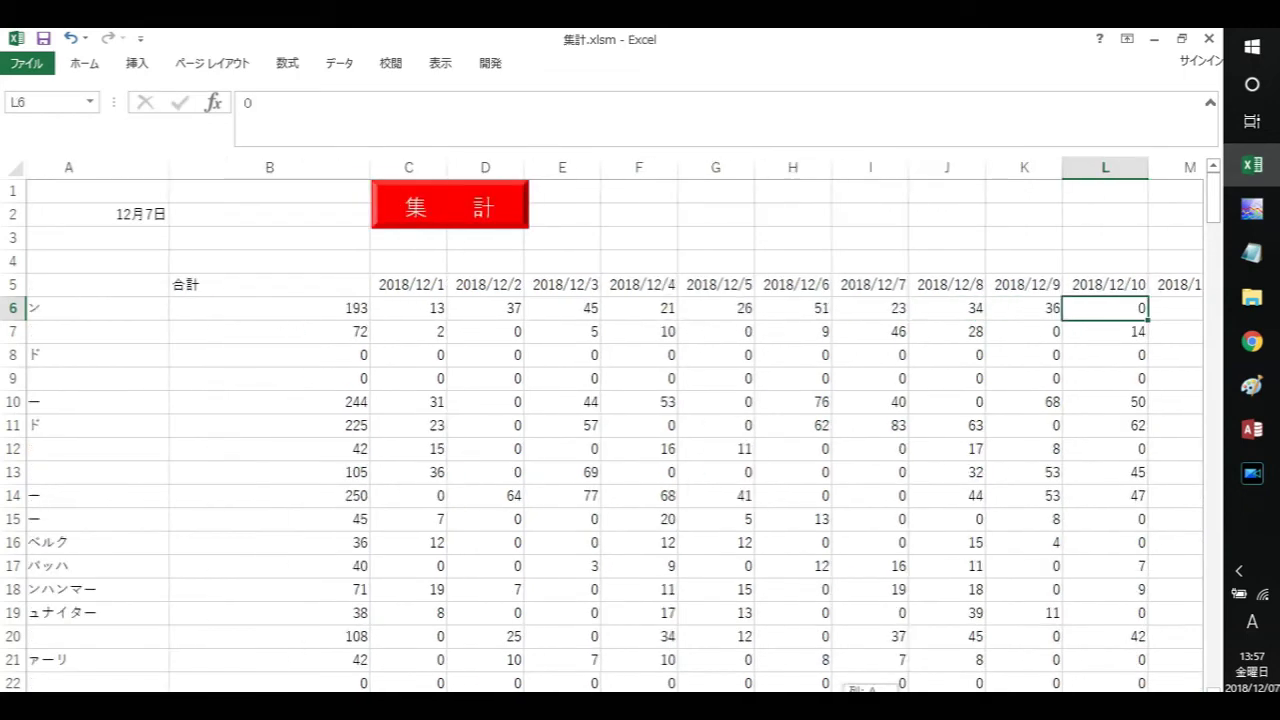
pyautogui.click(267, 309)
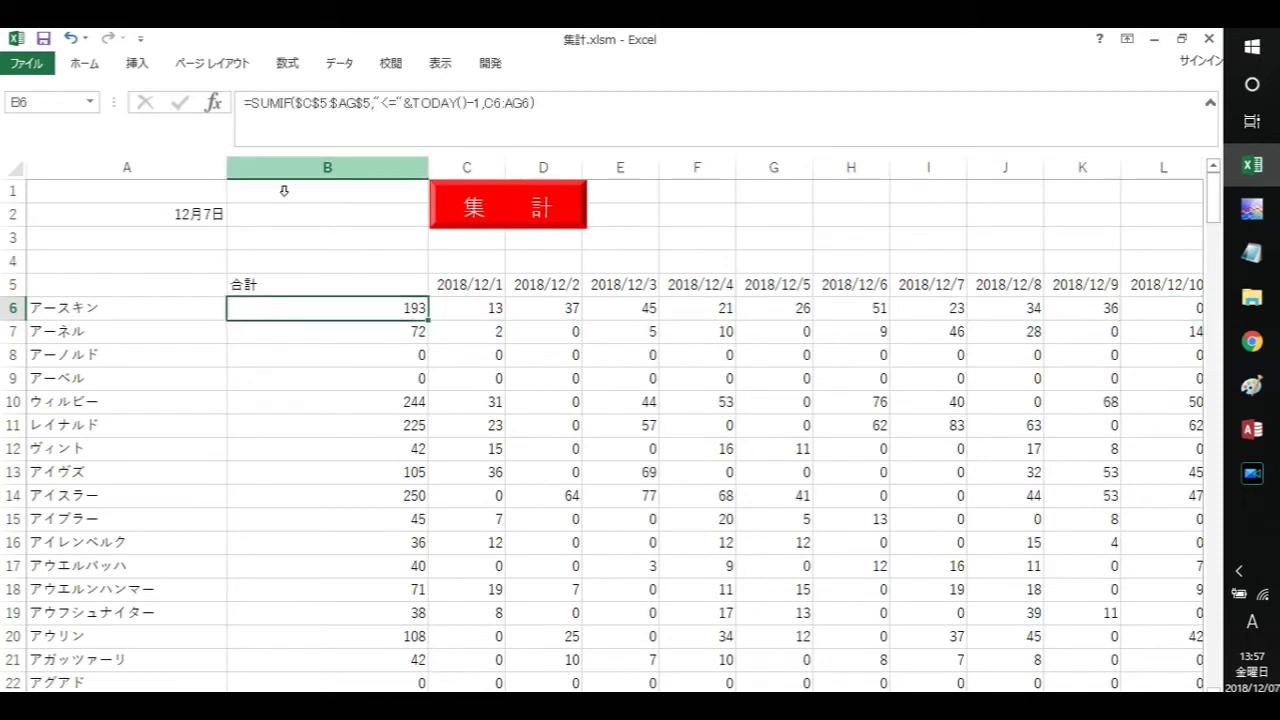
pyautogui.click(491, 117)
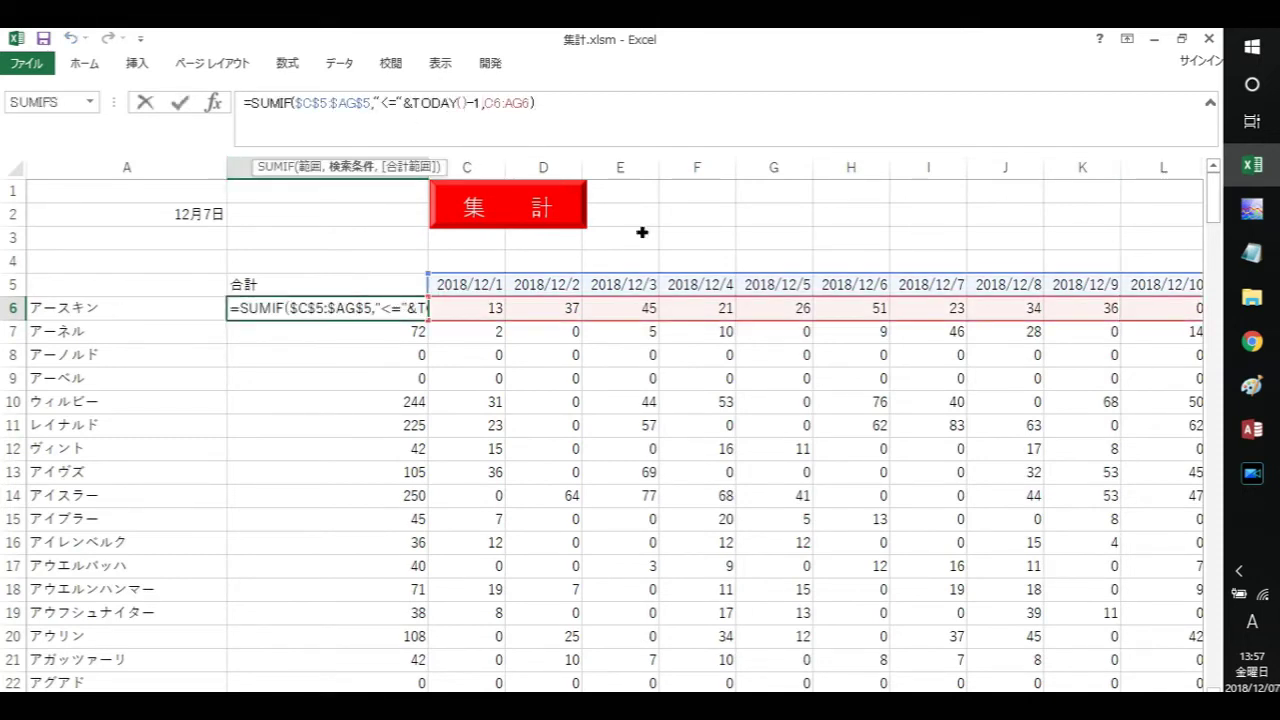
pyautogui.press('BackSpace')
pyautogui.press('BackSpace')
pyautogui.press('Return')
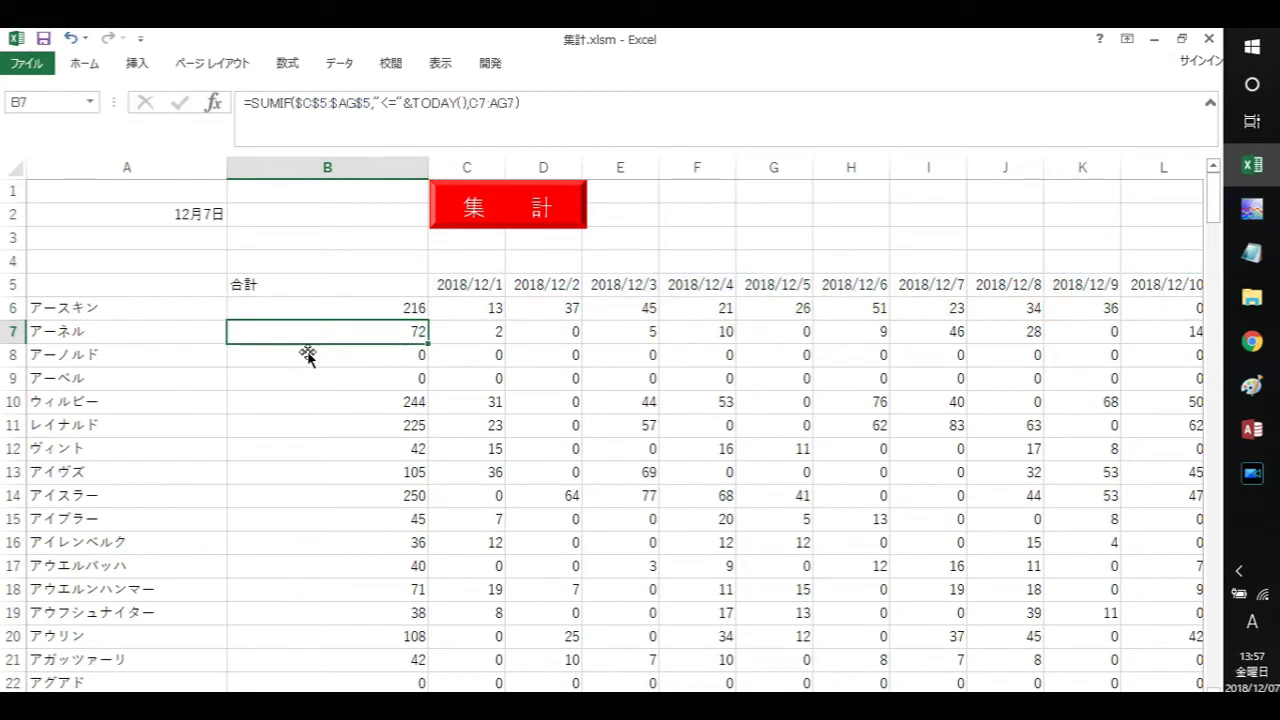
pyautogui.click(342, 309)
pyautogui.moveTo(471, 314); pyautogui.dragTo(935, 318)
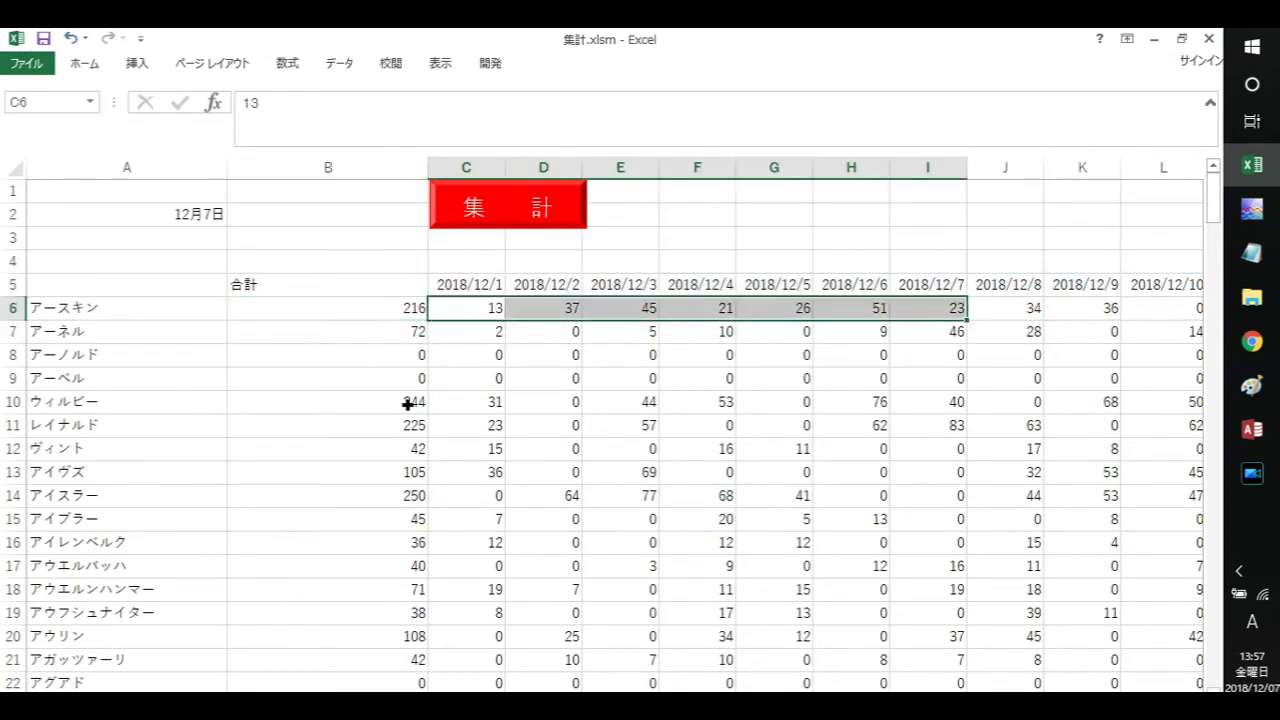
pyautogui.click(377, 308)
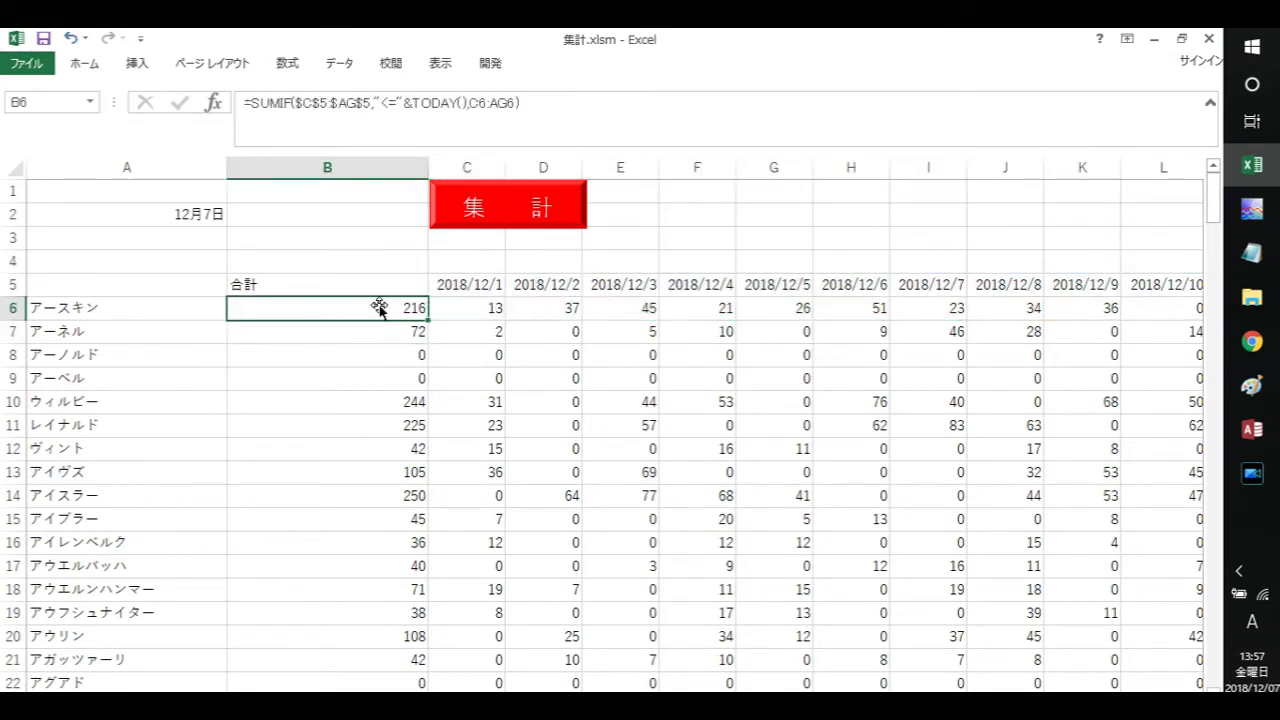
# Step: Add -1 after TODAY() in the B6 SUMIF formula and check the total against the daily values in C6:H6
pyautogui.click(474, 112)
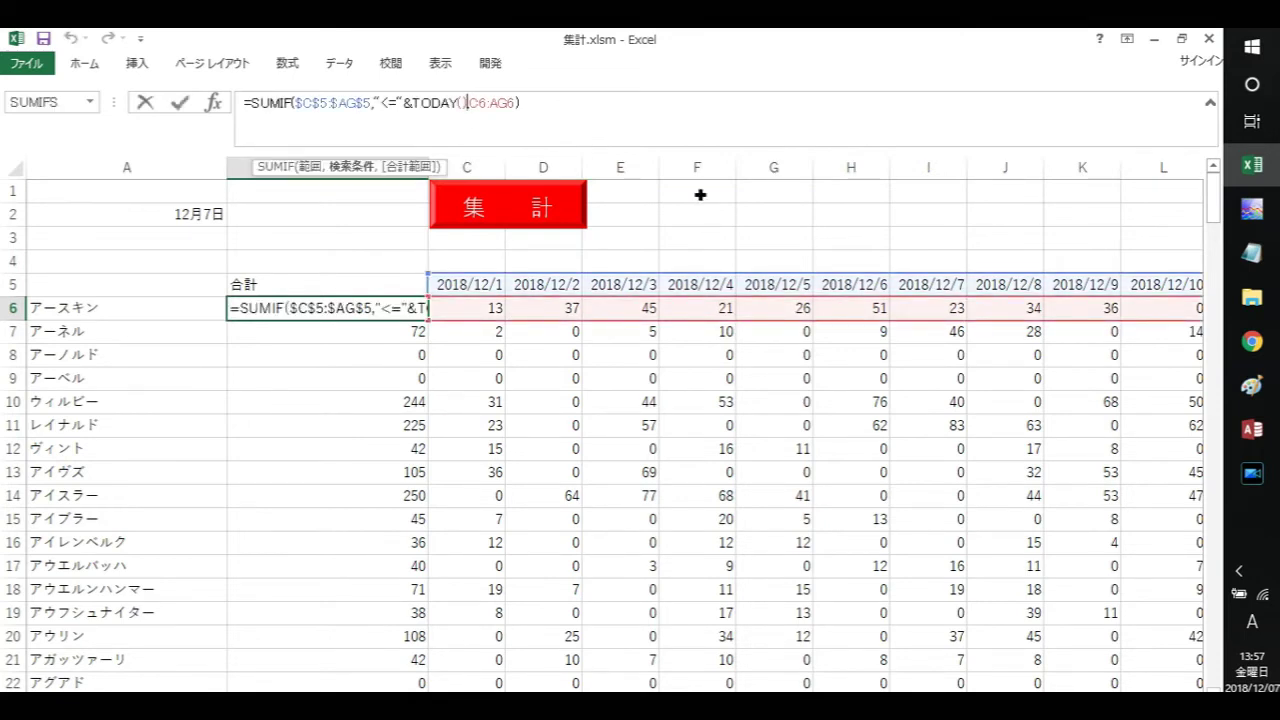
pyautogui.press('Return')
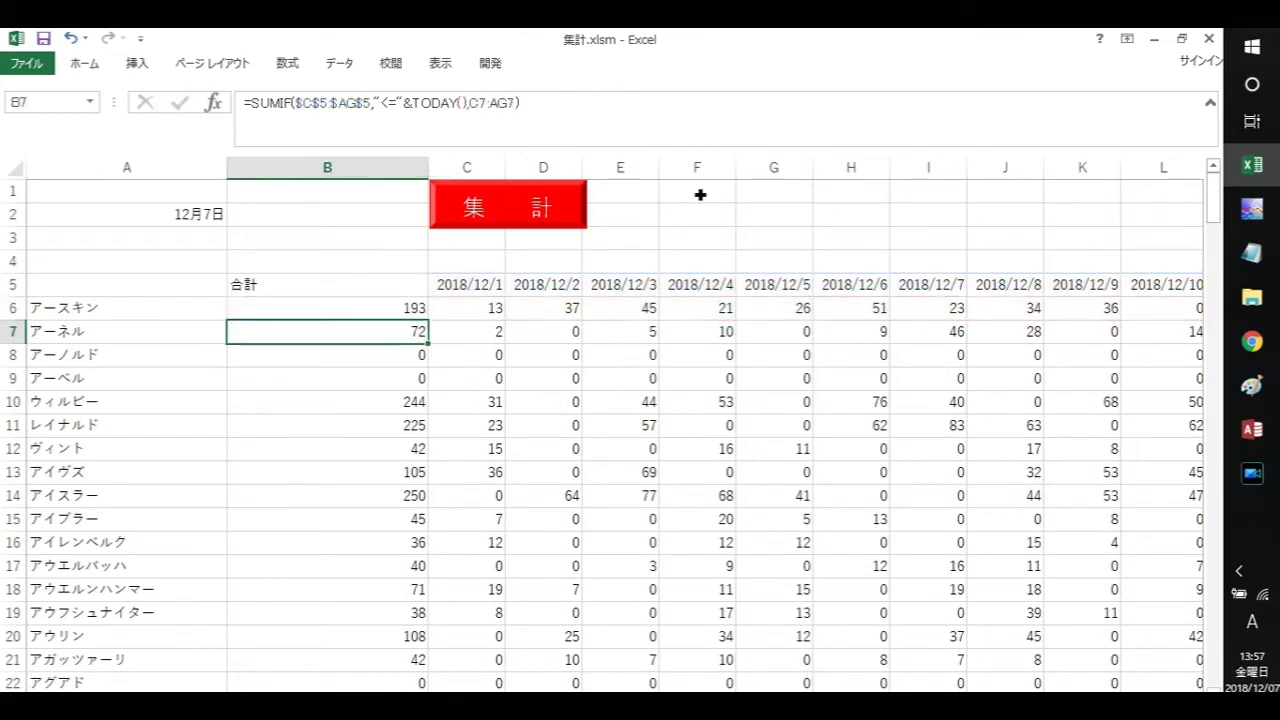
pyautogui.click(460, 331)
pyautogui.click(495, 311)
pyautogui.moveTo(495, 311); pyautogui.dragTo(880, 316)
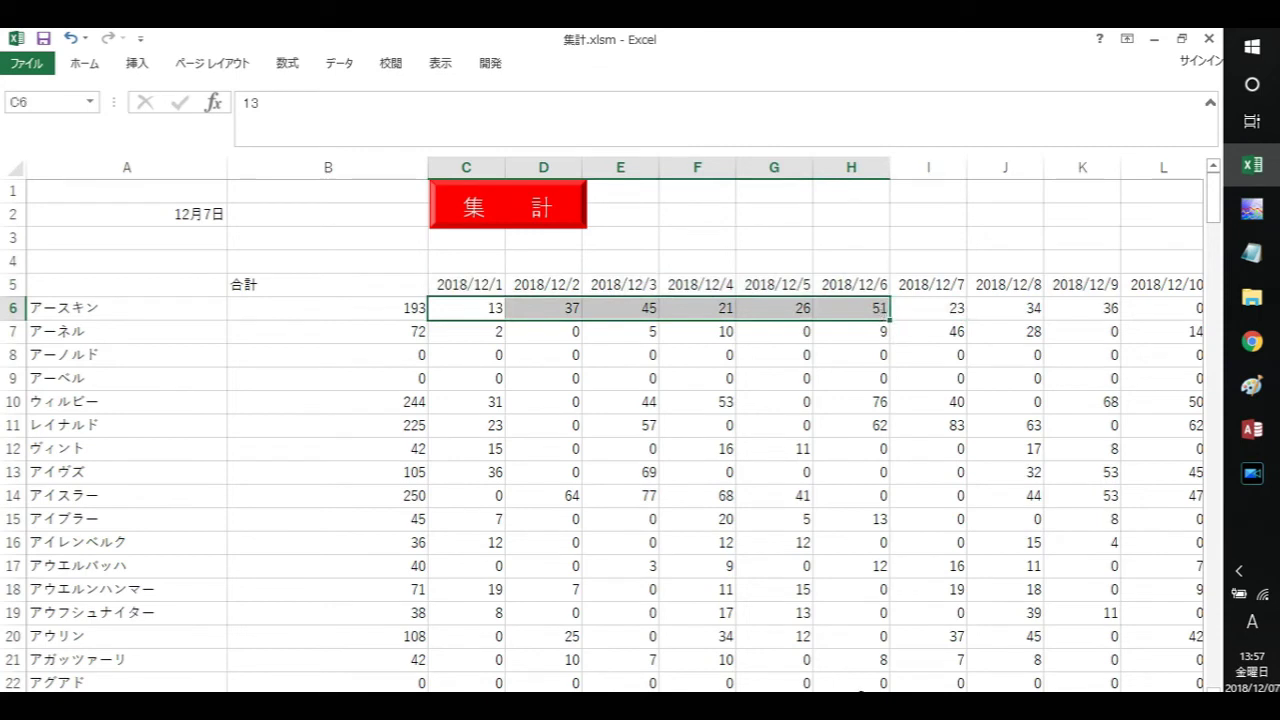
pyautogui.click(560, 450)
pyautogui.click(405, 309)
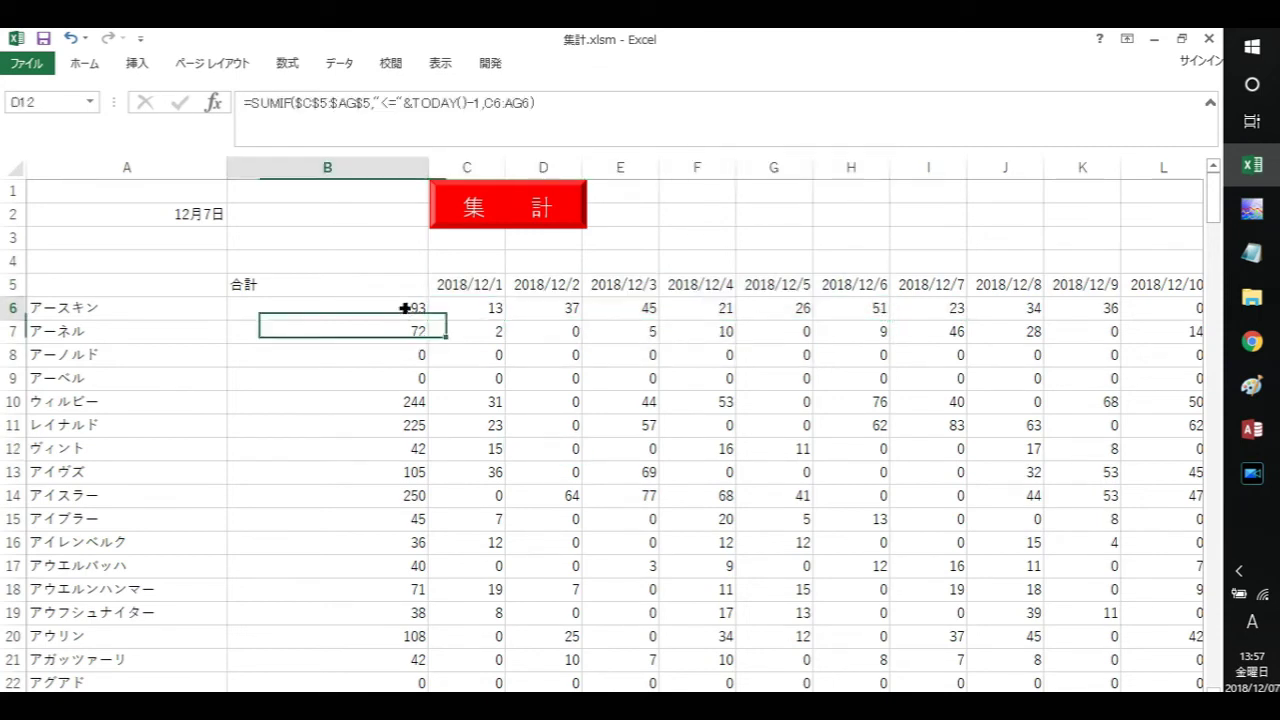
# Step: Clear the date from cell A2
pyautogui.click(195, 214)
pyautogui.press('F2')
pyautogui.press('BackSpace')
pyautogui.press('BackSpace')
pyautogui.press('BackSpace')
pyautogui.press('BackSpace')
pyautogui.press('BackSpace')
pyautogui.press('BackSpace')
pyautogui.press('BackSpace')
pyautogui.press('BackSpace')
pyautogui.press('BackSpace')
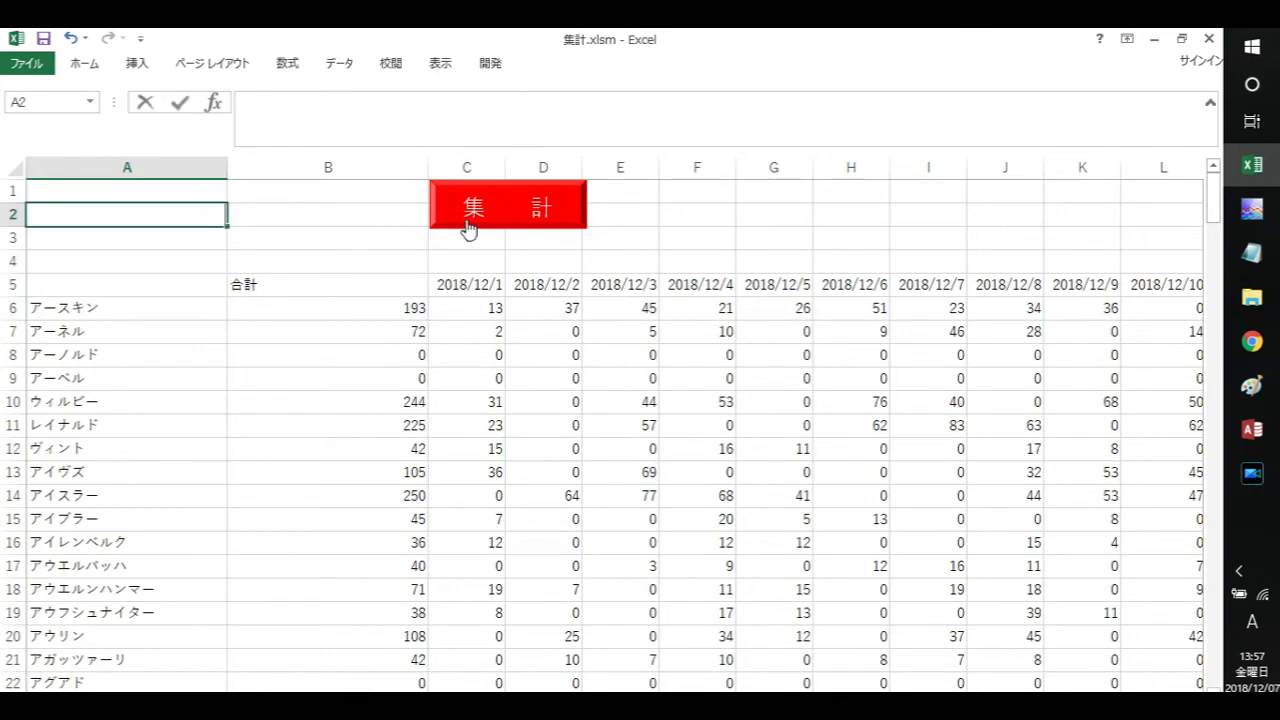
pyautogui.press('Return')
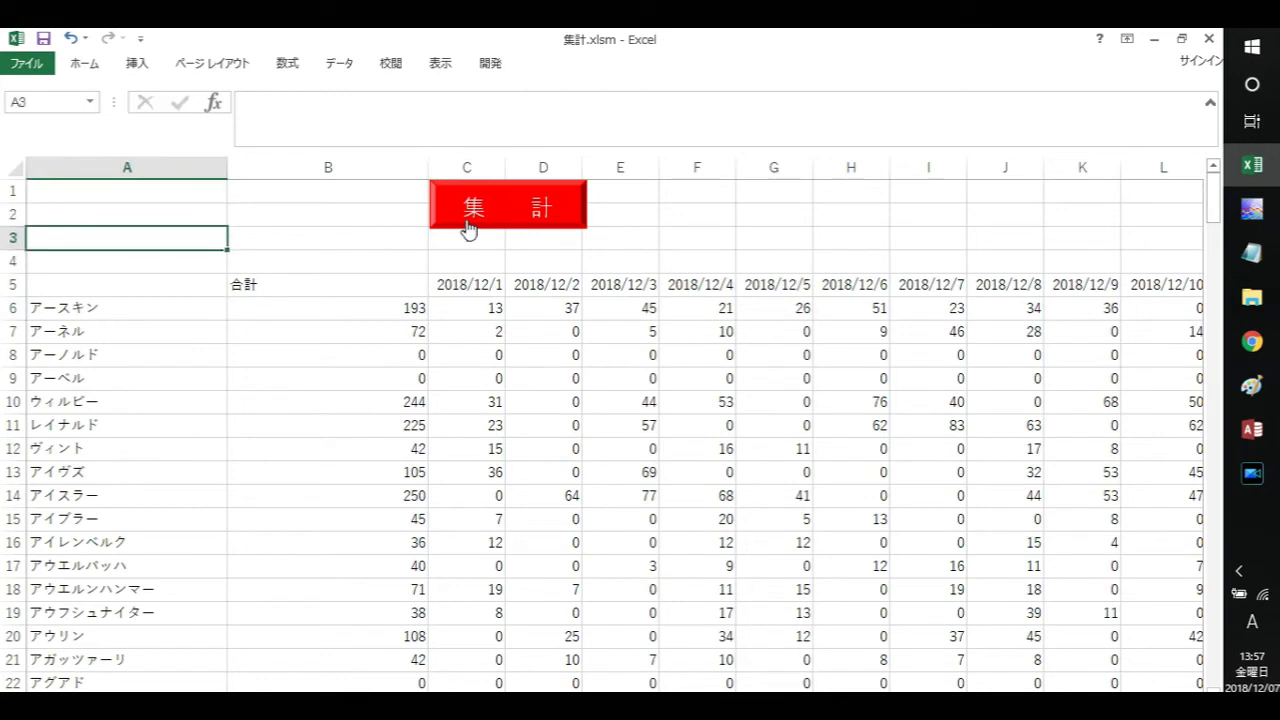
# Step: Restore the B6 SUMIF formula's date criterion to "<="&TODAY() so it totals values through today
pyautogui.click(394, 313)
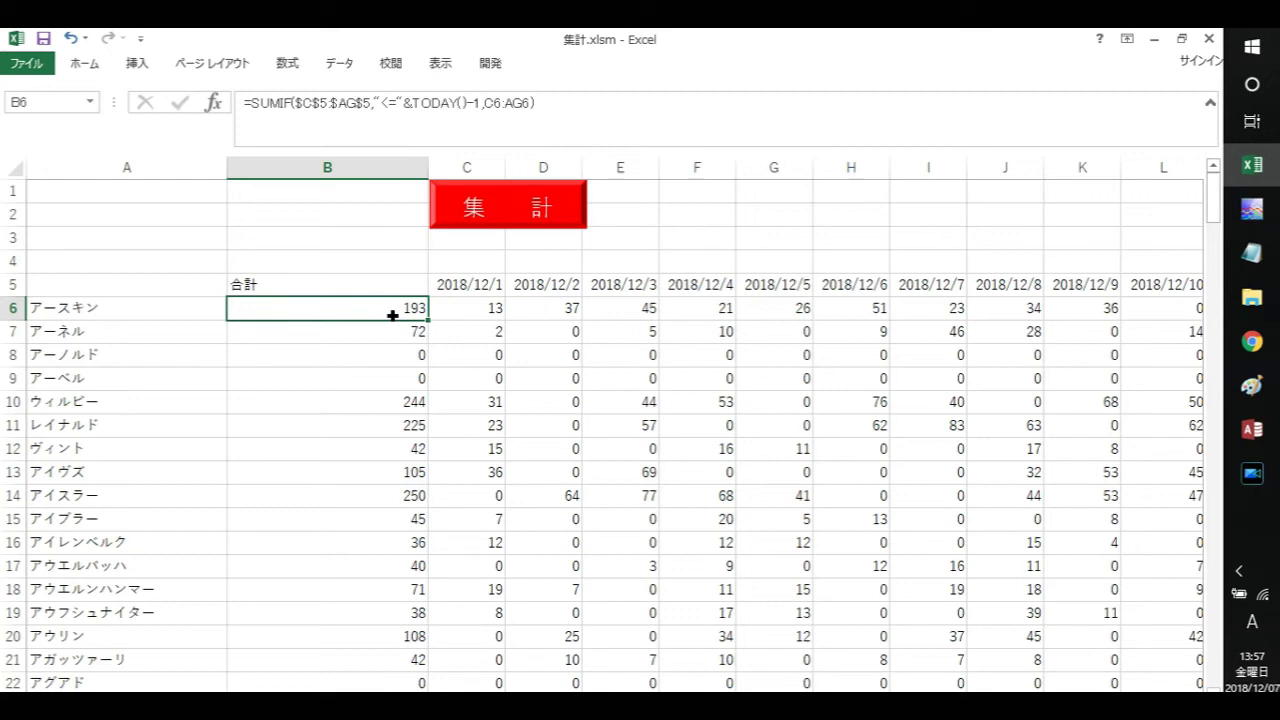
pyautogui.click(478, 103)
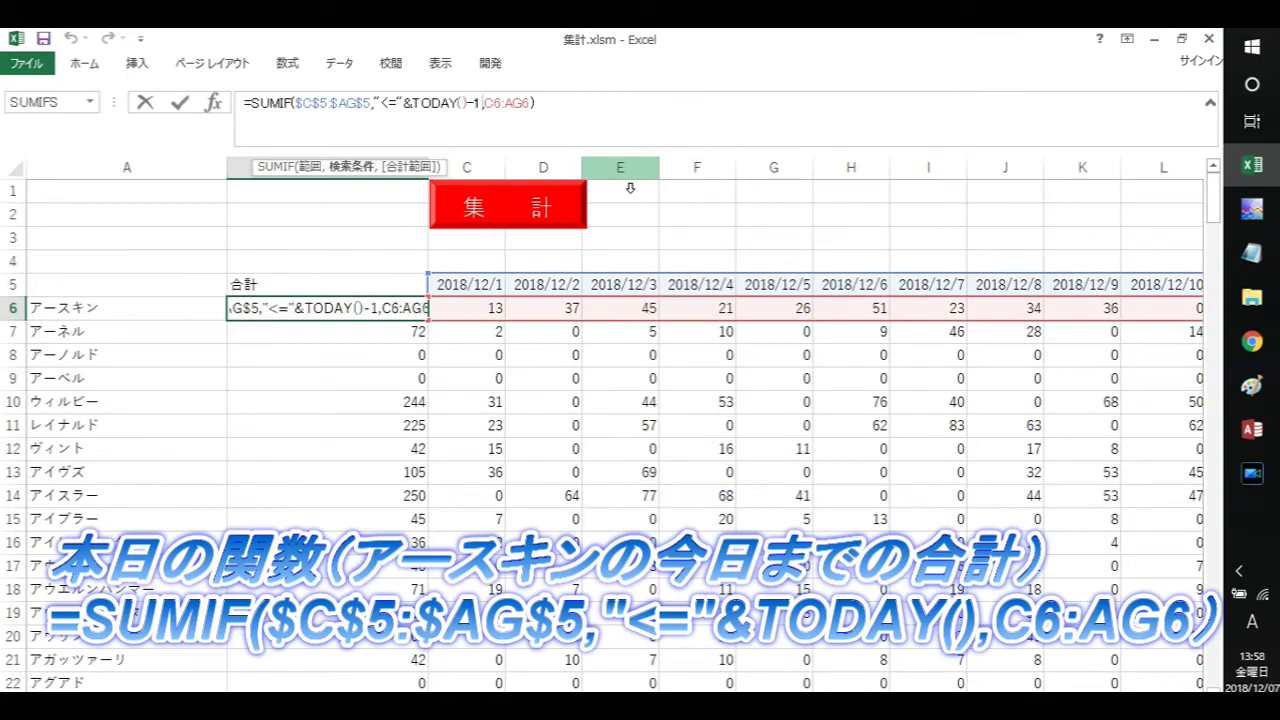
pyautogui.press('BackSpace')
pyautogui.press('BackSpace')
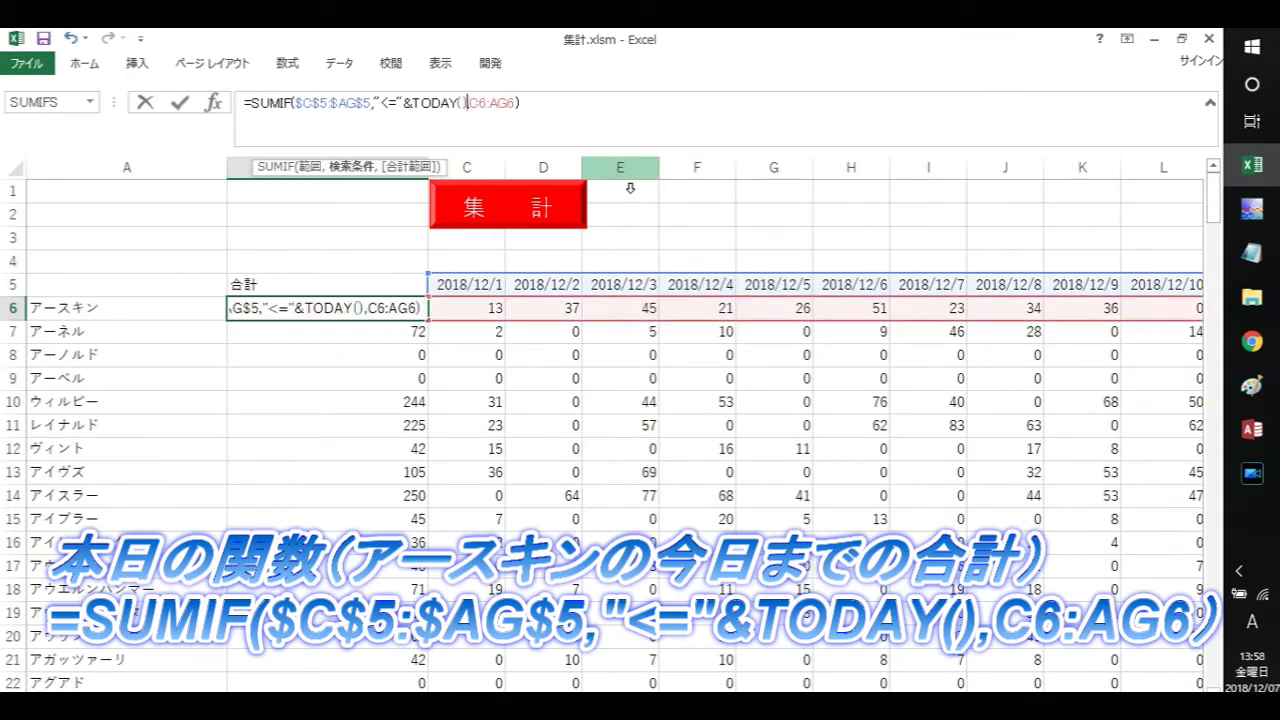
pyautogui.press('Return')
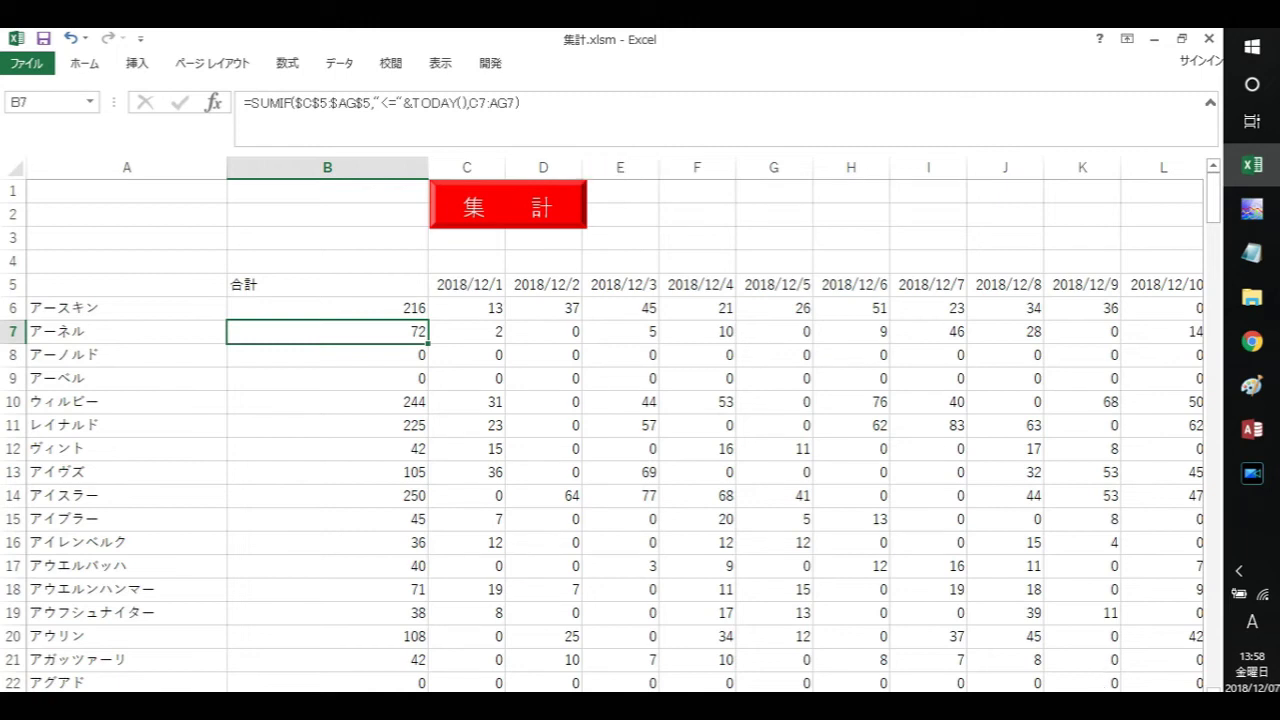
pyautogui.click(1251, 164)
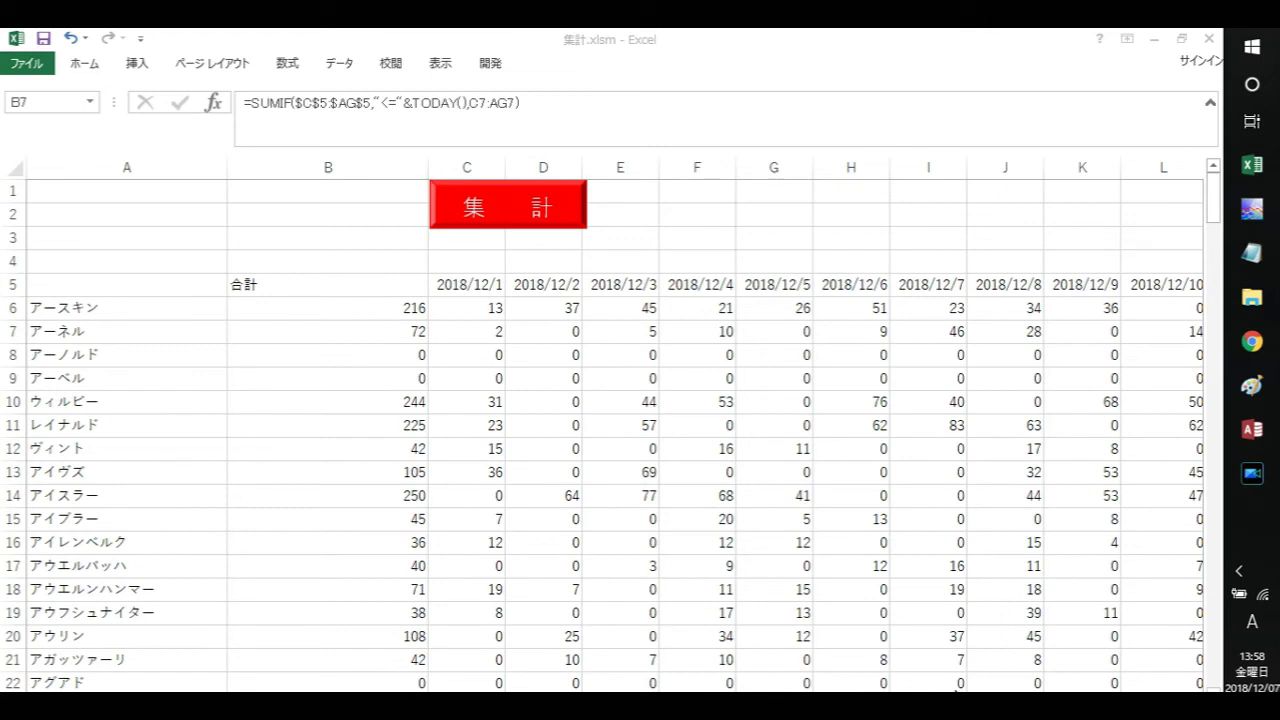